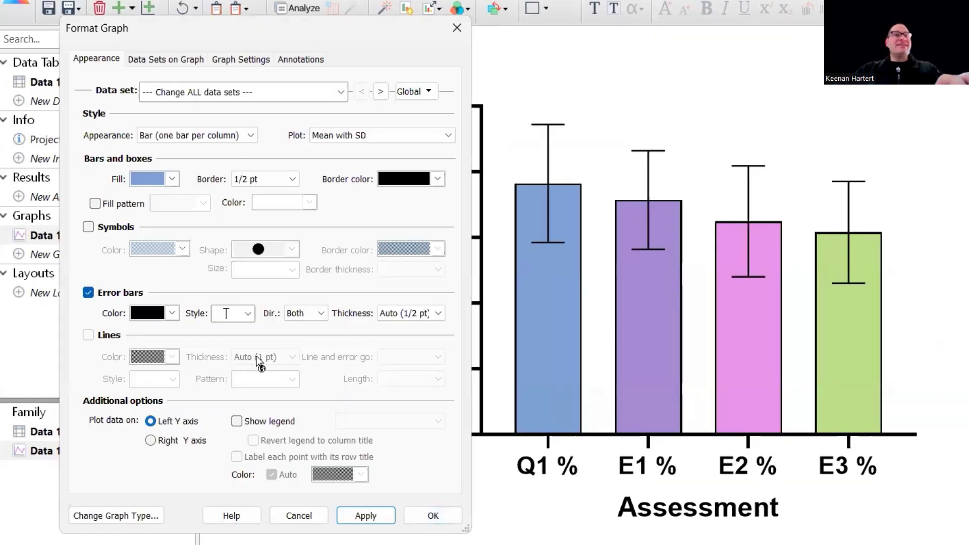
Accept the bar formatting and set the left Y axis minor ticks to 4.
{"action": "left_click", "coordinate": [432, 516]}
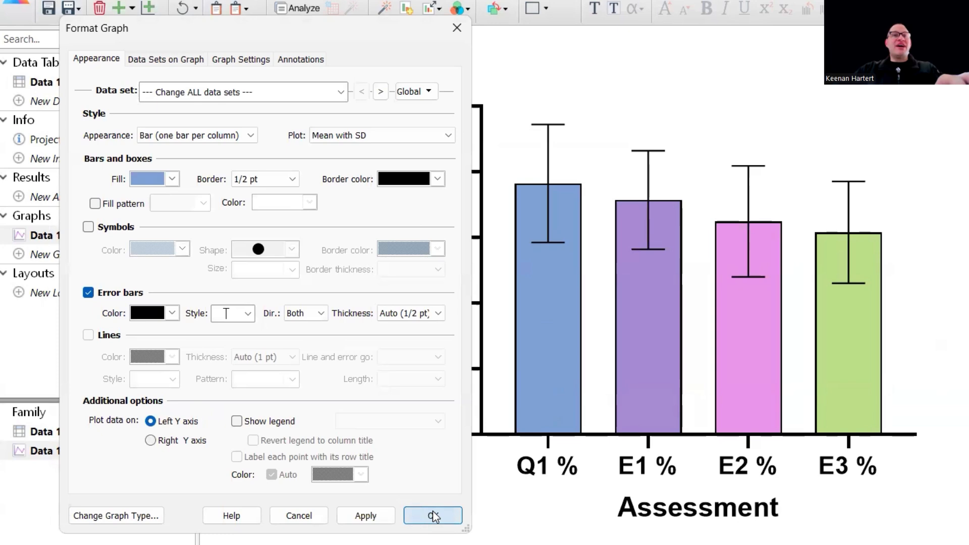
{"action": "double_click", "coordinate": [449, 372]}
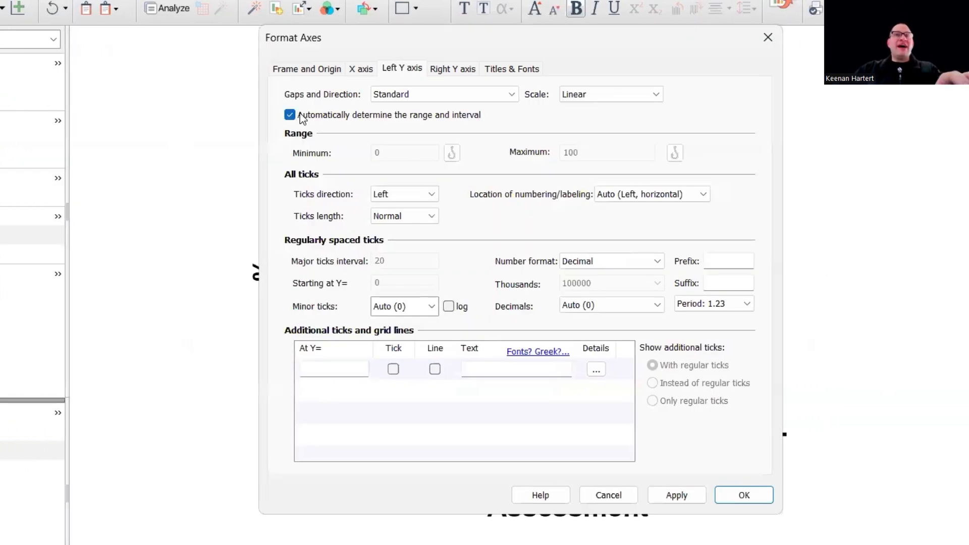
{"action": "left_click", "coordinate": [301, 117]}
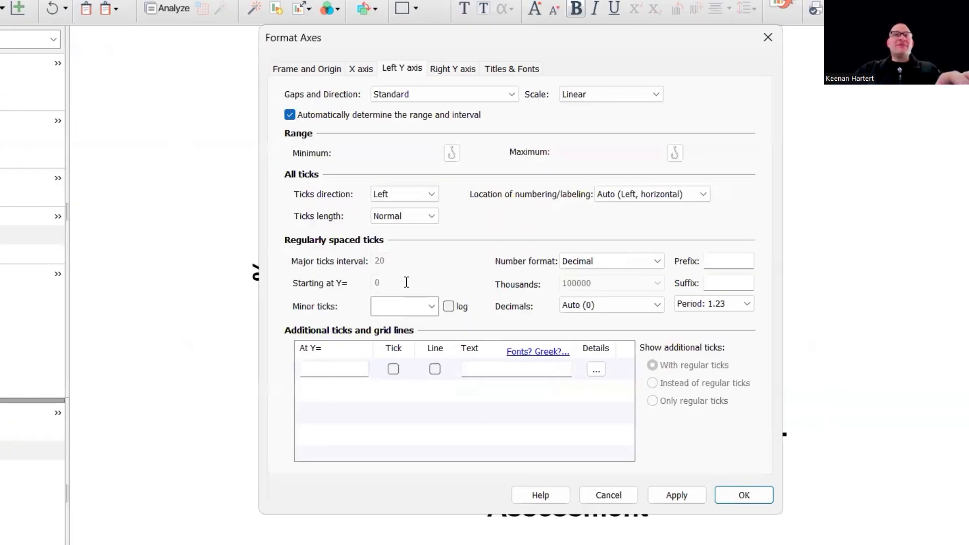
{"action": "left_click", "coordinate": [412, 312]}
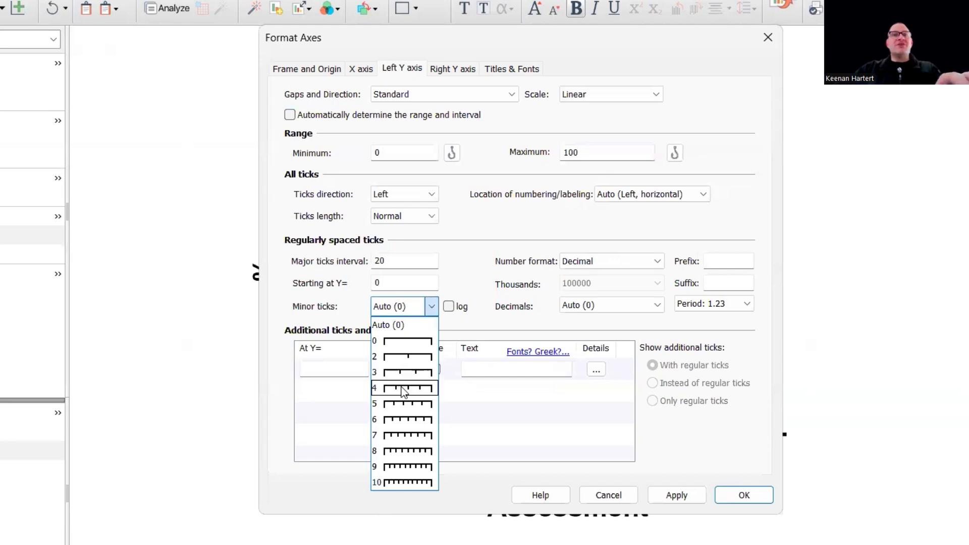
{"action": "left_click", "coordinate": [404, 399]}
Add a grid line at Y = 70 on the left Y axis, drawn over the data points.
{"action": "left_click", "coordinate": [434, 369]}
{"action": "left_click", "coordinate": [365, 375]}
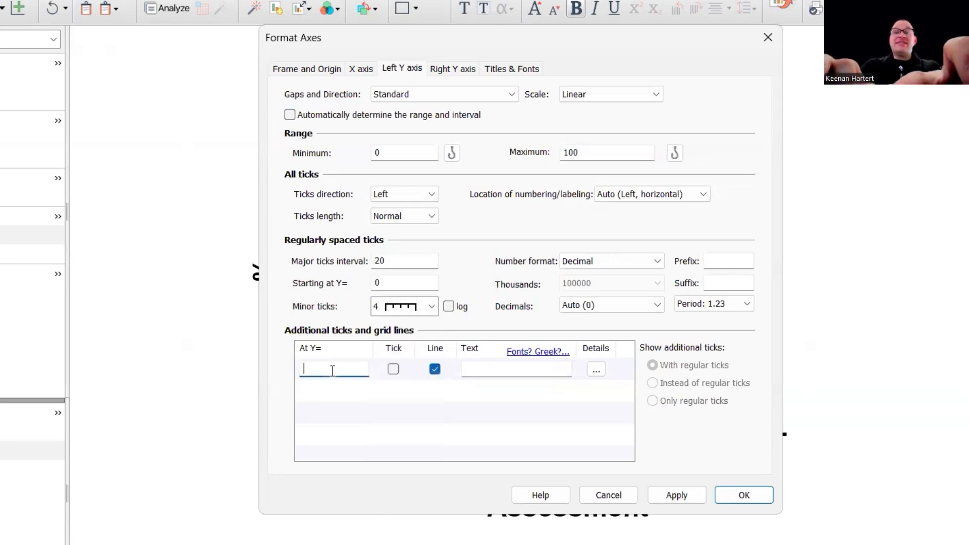
{"action": "type", "text": "70"}
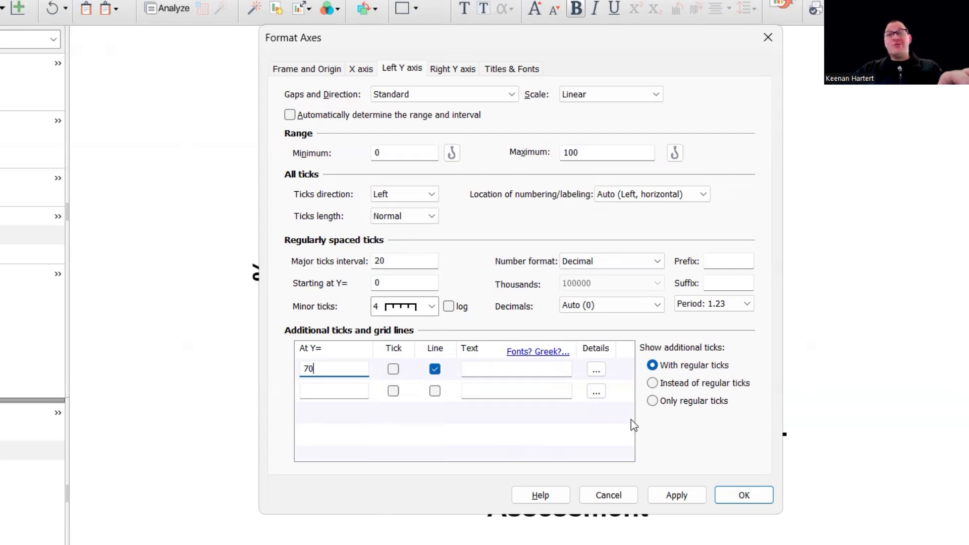
{"action": "left_click", "coordinate": [596, 370]}
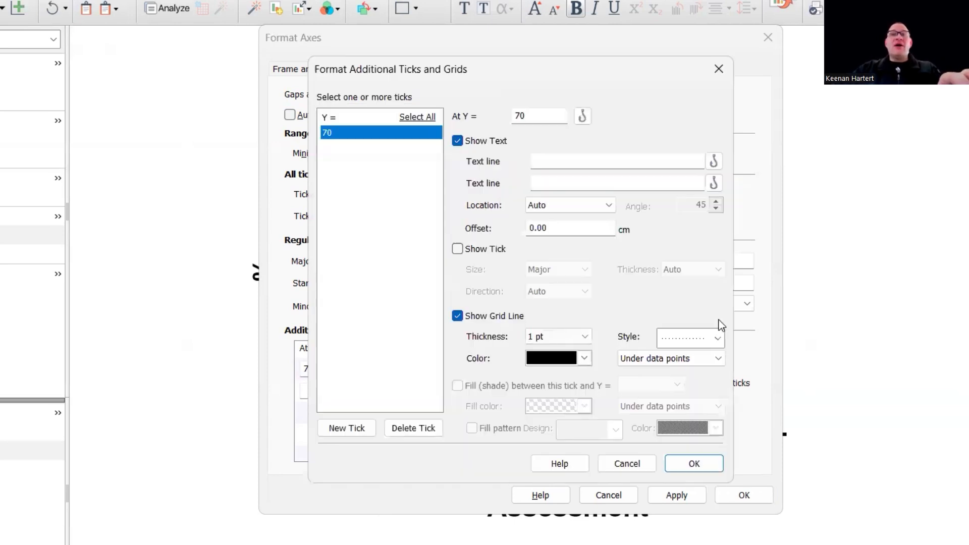
{"action": "left_click", "coordinate": [671, 358]}
{"action": "left_click", "coordinate": [668, 384]}
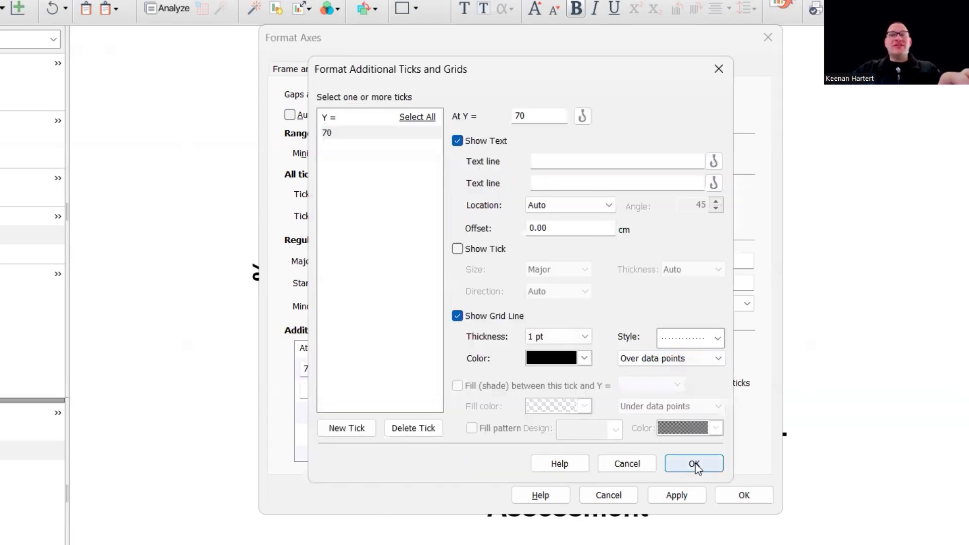
{"action": "left_click", "coordinate": [692, 463]}
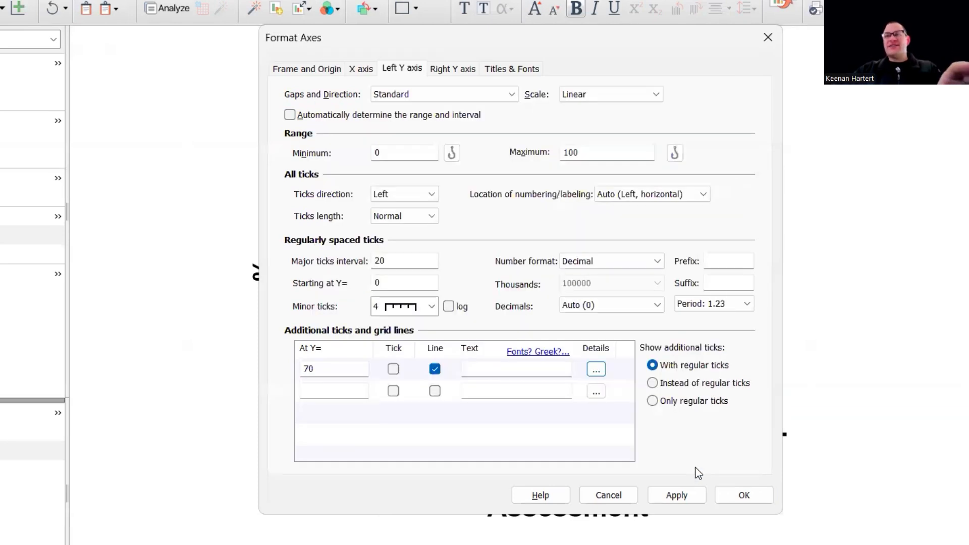
{"action": "left_click", "coordinate": [736, 497]}
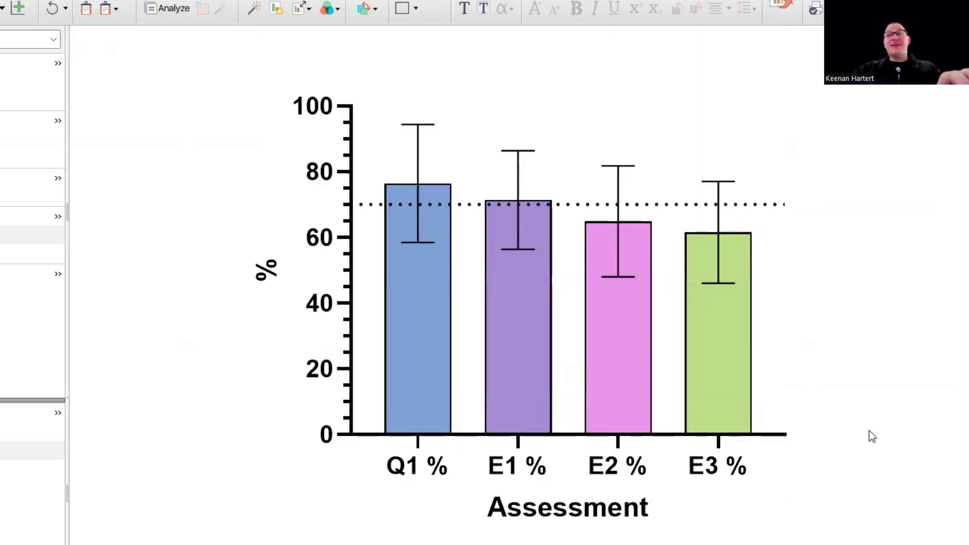
Annotate the area above the bars and error bars with the plotted value, in horizontal direction.
{"action": "scroll", "coordinate": [868, 433], "scroll_direction": "up", "scroll_amount": 1}
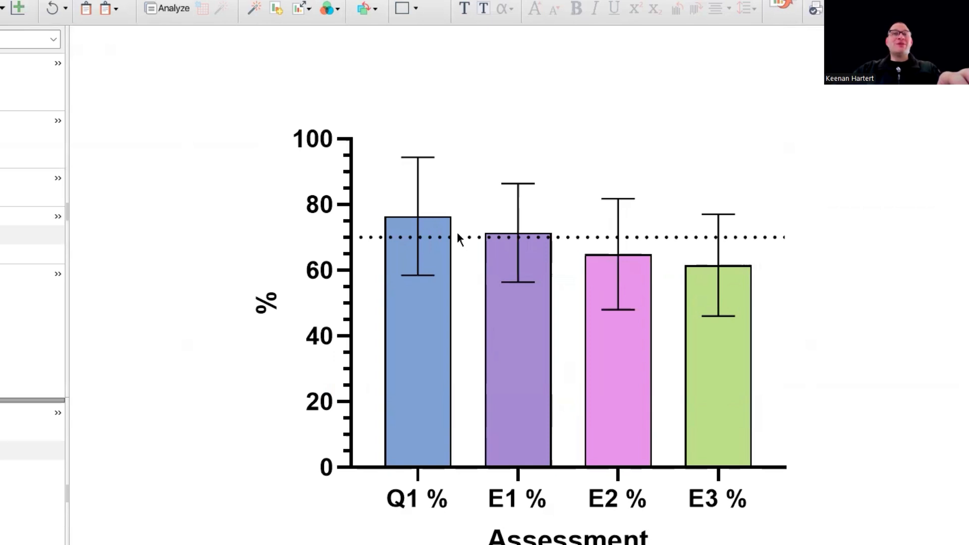
{"action": "double_click", "coordinate": [410, 323]}
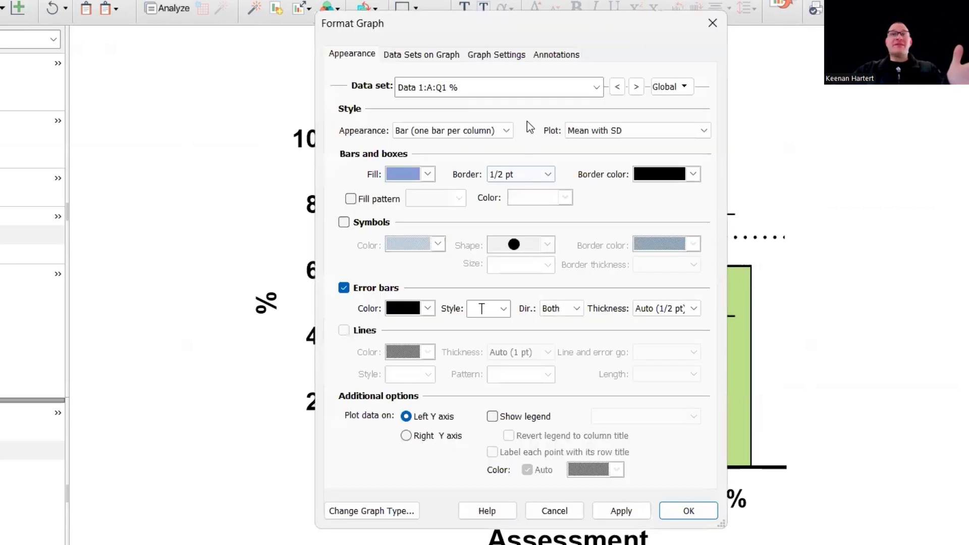
{"action": "left_click", "coordinate": [555, 60]}
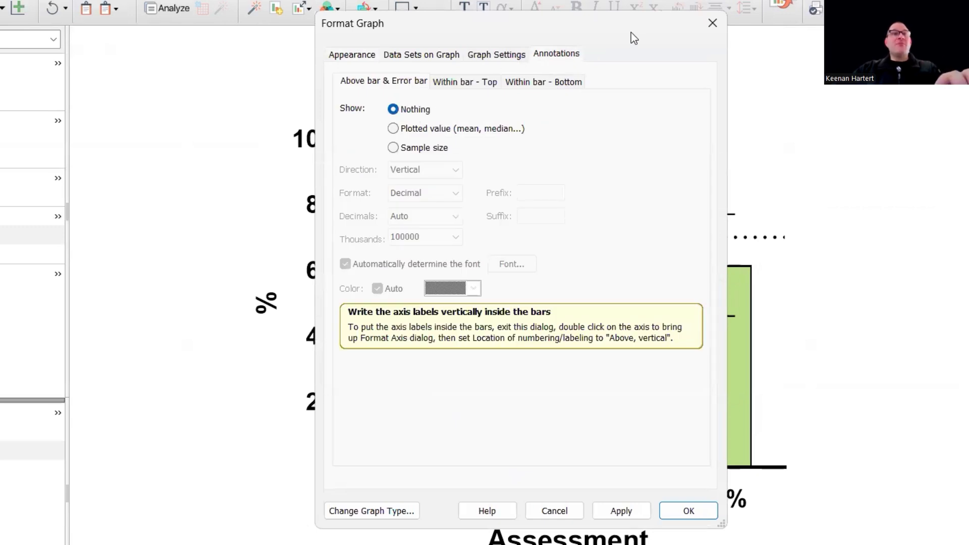
{"action": "left_click_drag", "start_coordinate": [630, 32], "coordinate": [256, 51]}
{"action": "left_click", "coordinate": [171, 151]}
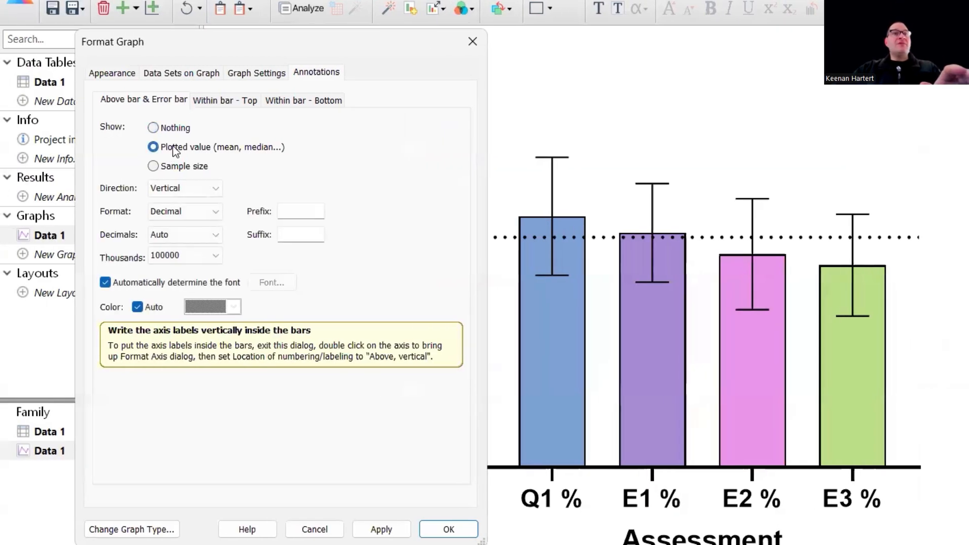
{"action": "left_click", "coordinate": [189, 190]}
{"action": "left_click", "coordinate": [190, 218]}
{"action": "left_click", "coordinate": [381, 529]}
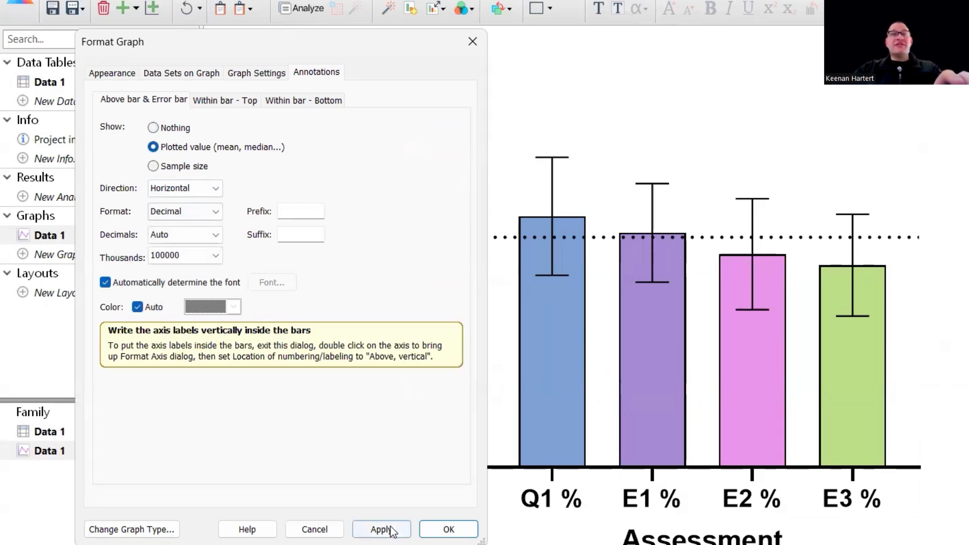
{"action": "left_click", "coordinate": [469, 40]}
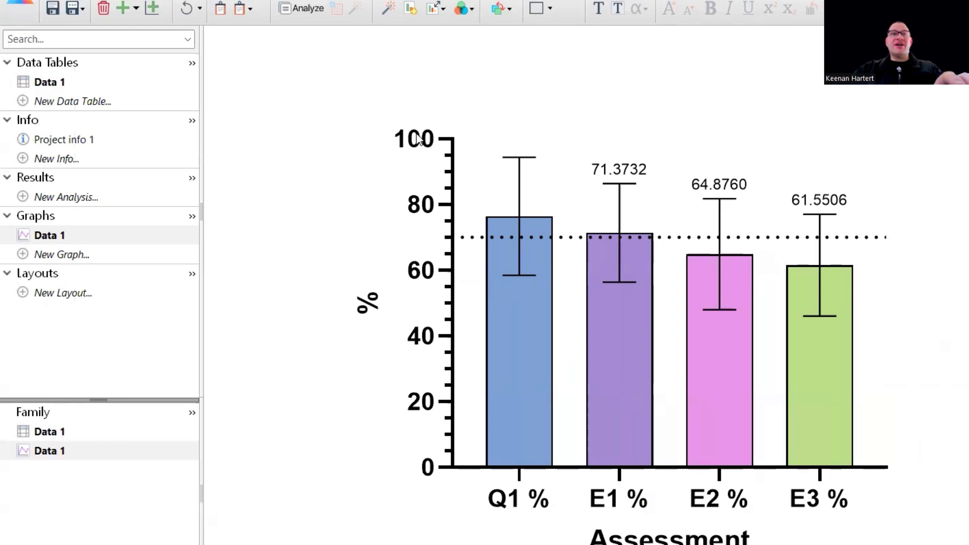
Set the left Y axis range maximum to 105.
{"action": "left_click", "coordinate": [424, 208]}
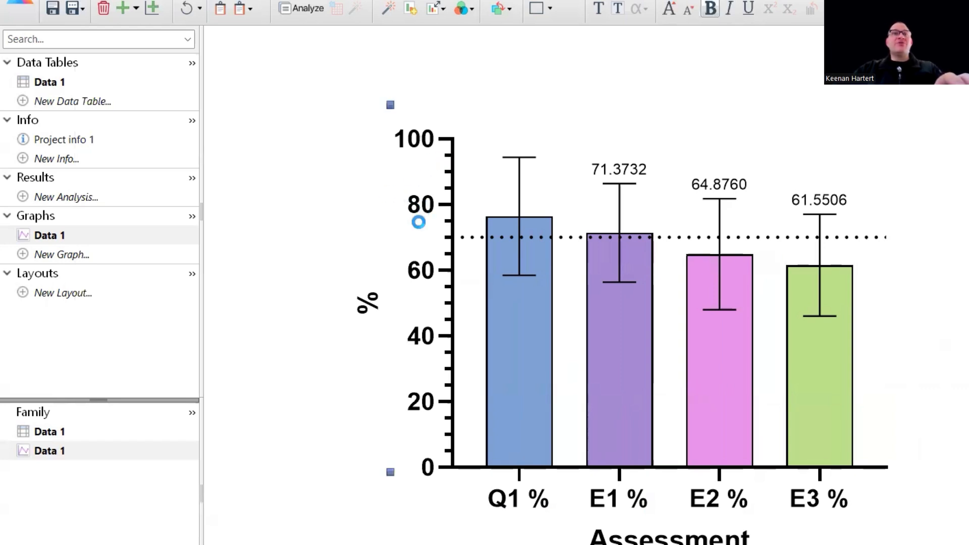
{"action": "double_click", "coordinate": [423, 205]}
{"action": "left_click", "coordinate": [580, 152]}
{"action": "key", "text": "BackSpace"}
{"action": "type", "text": "5"}
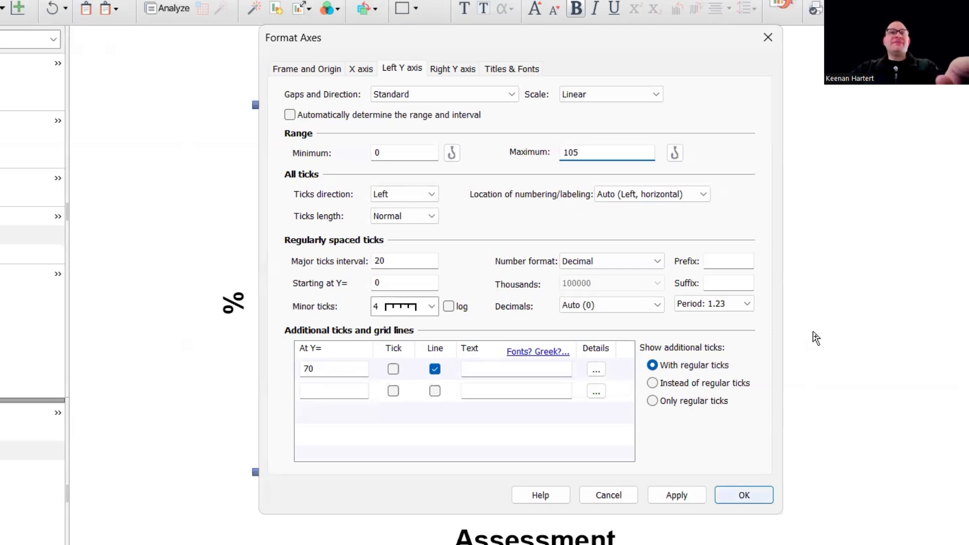
{"action": "key", "text": "Return"}
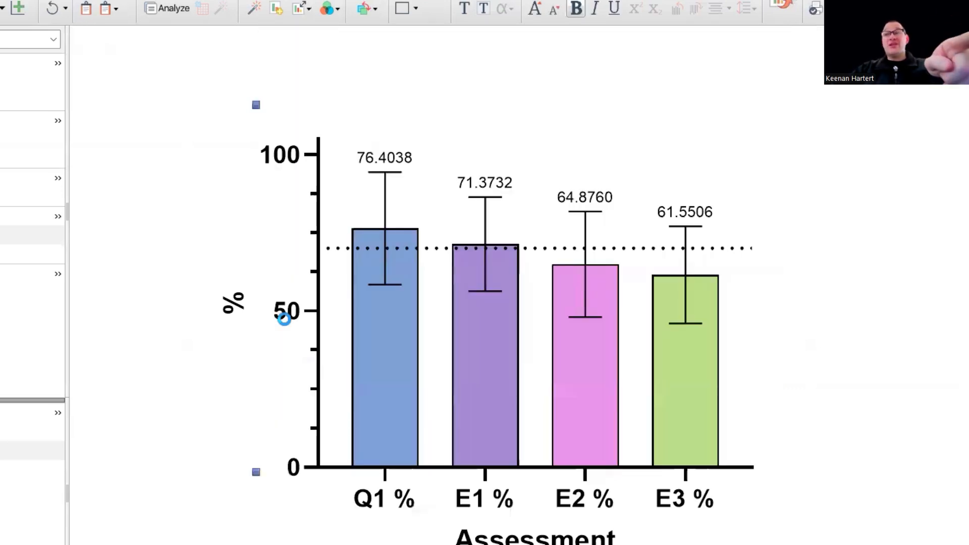
Set the left Y axis major ticks interval to 20.
{"action": "double_click", "coordinate": [284, 318]}
{"action": "left_click_drag", "start_coordinate": [386, 260], "coordinate": [357, 262]}
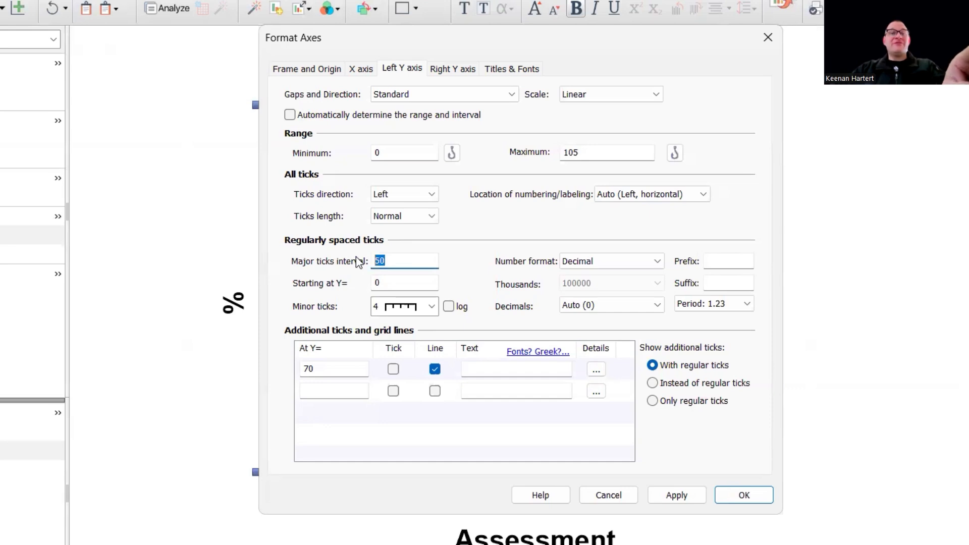
{"action": "type", "text": "20"}
{"action": "left_click", "coordinate": [674, 495]}
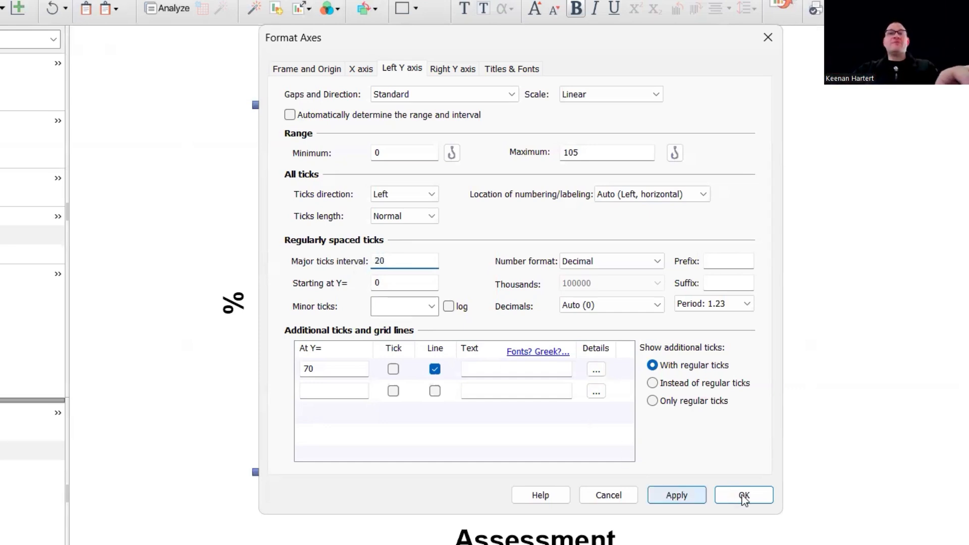
{"action": "key", "text": "Return"}
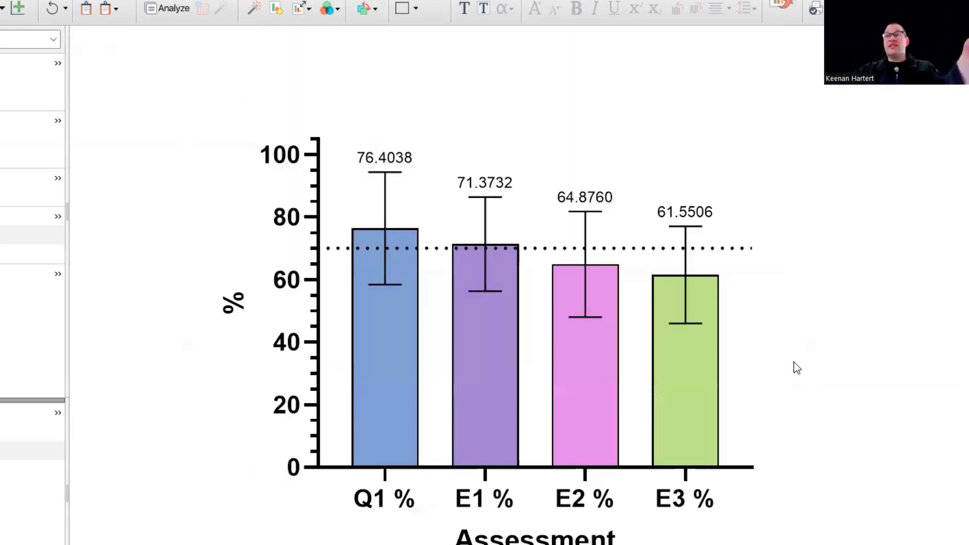
{"action": "scroll", "coordinate": [525, 334], "scroll_direction": "down", "scroll_amount": 1}
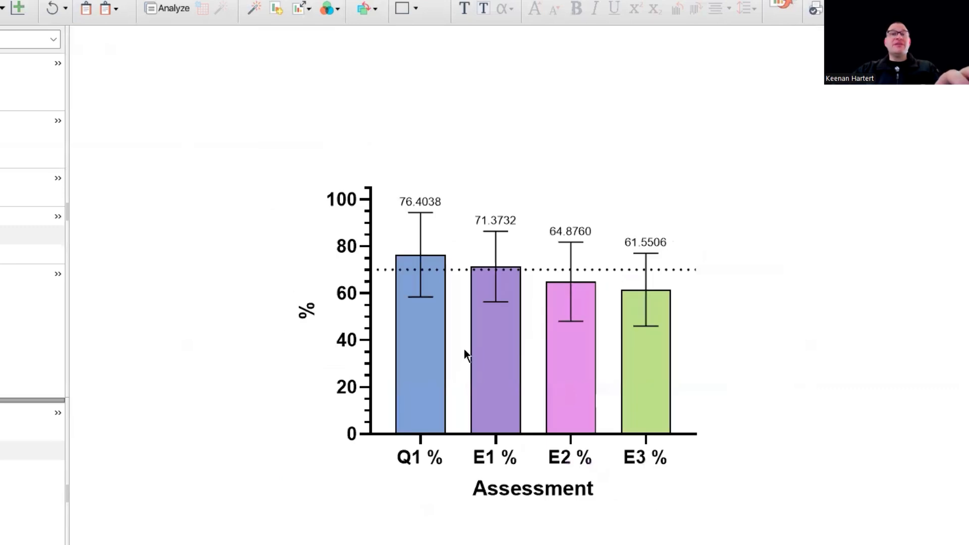
{"action": "scroll", "coordinate": [462, 349], "scroll_direction": "up", "scroll_amount": 1}
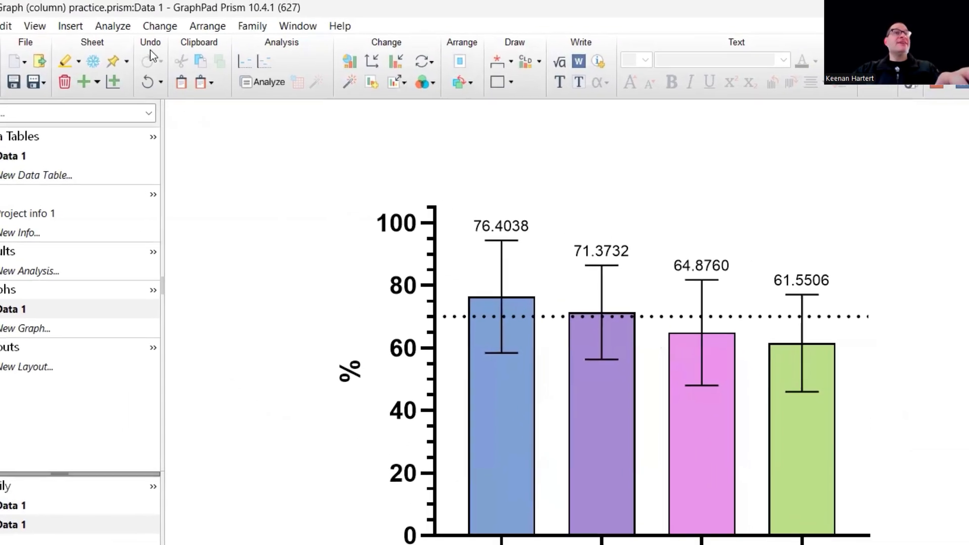
{"action": "left_click", "coordinate": [163, 29]}
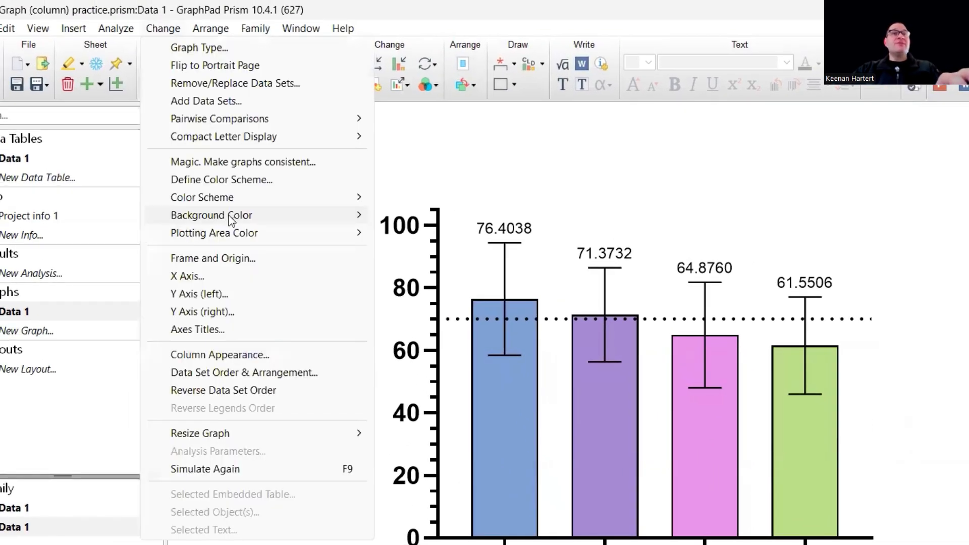
{"action": "mouse_move", "coordinate": [238, 201]}
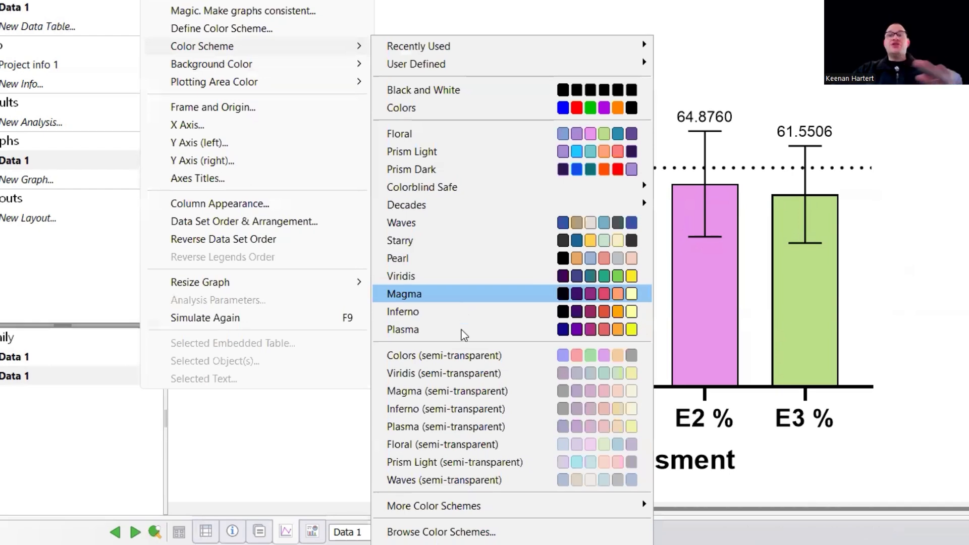
{"action": "left_click", "coordinate": [965, 352]}
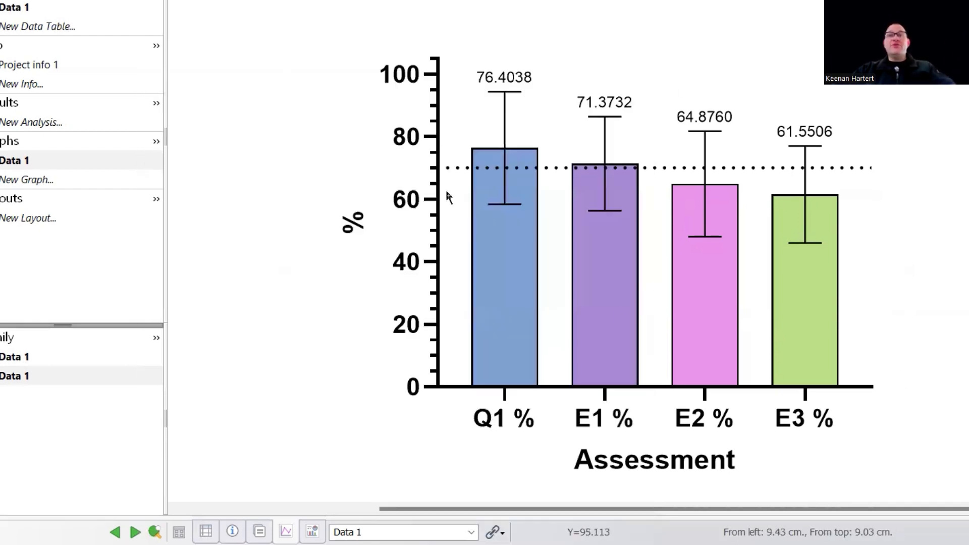
Set the space between the graph's columns to 25% of column width.
{"action": "mouse_move", "coordinate": [601, 201]}
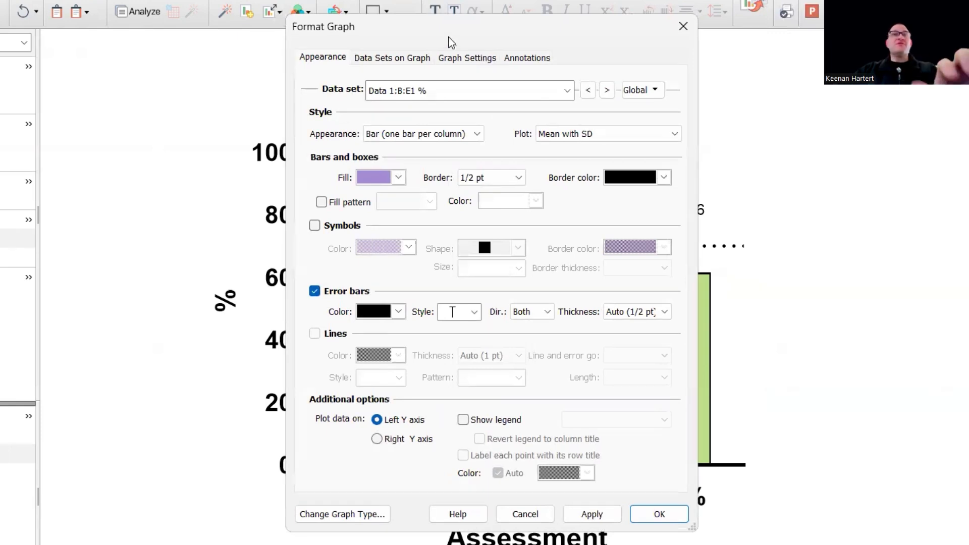
{"action": "left_click", "coordinate": [465, 60]}
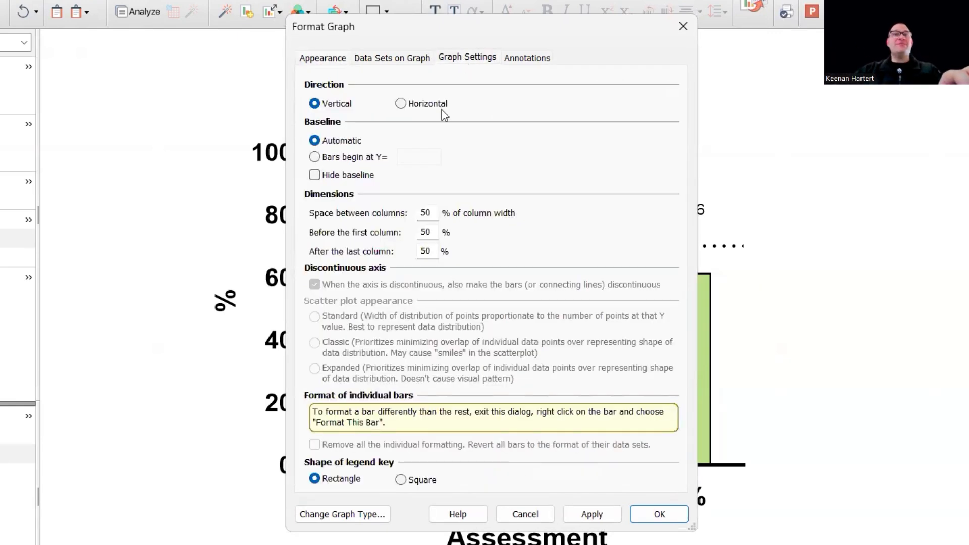
{"action": "double_click", "coordinate": [430, 216]}
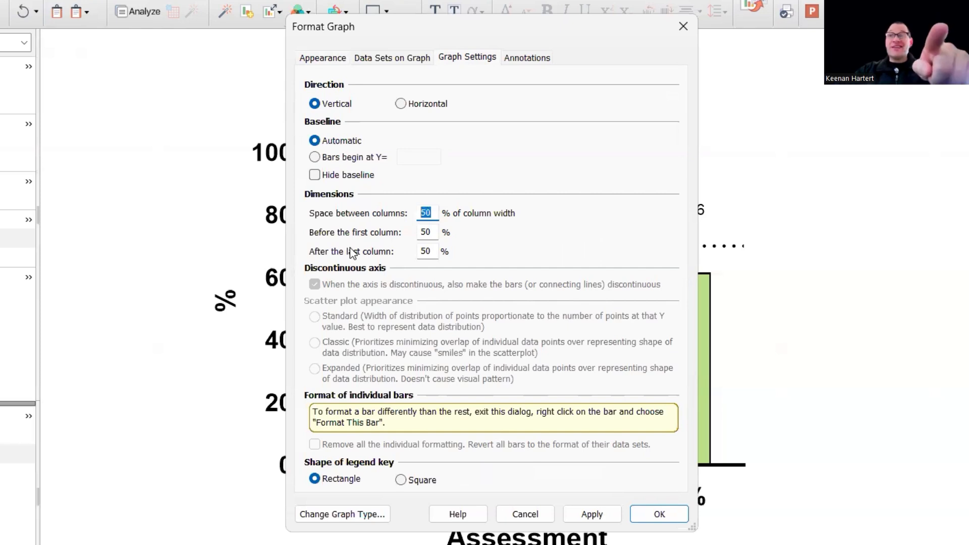
{"action": "type", "text": "25"}
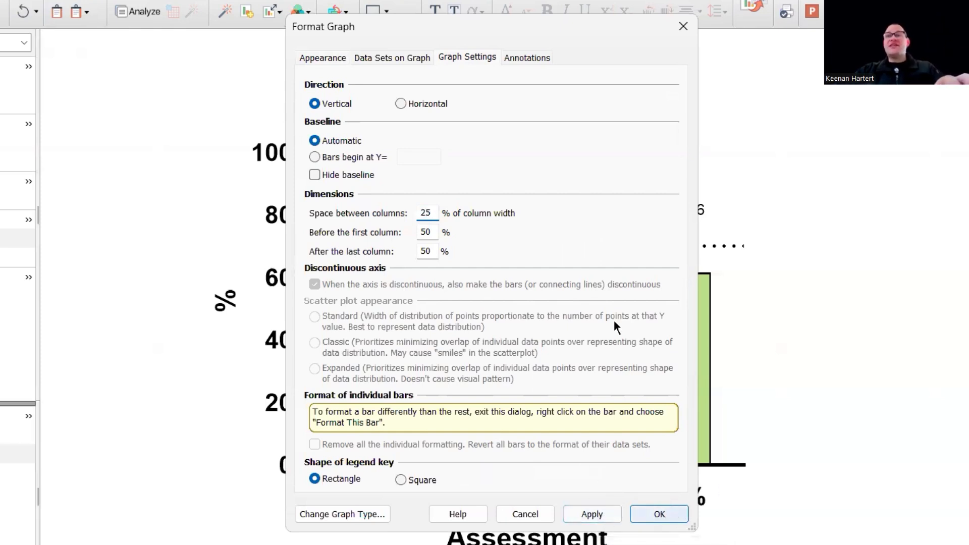
{"action": "key", "text": "Return"}
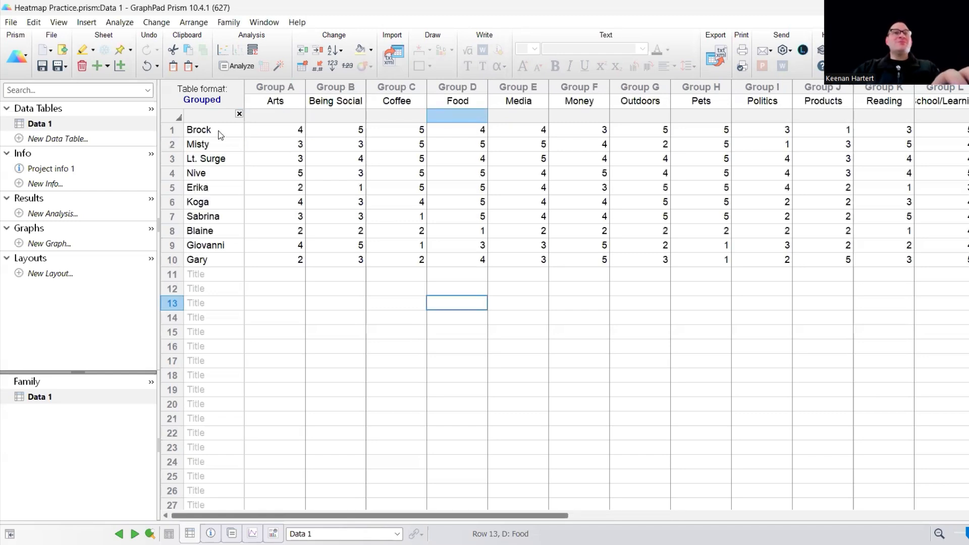
Examine the row titles, category column titles and scores in the grouped data table of the heatmap project.
{"action": "left_click_drag", "start_coordinate": [218, 131], "coordinate": [222, 264]}
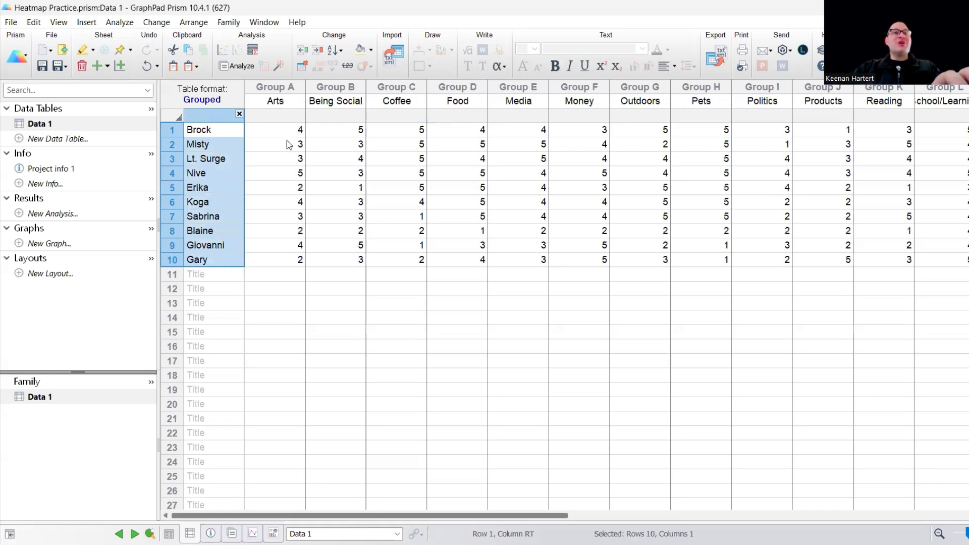
{"action": "left_click", "coordinate": [275, 101]}
{"action": "left_click", "coordinate": [596, 101]}
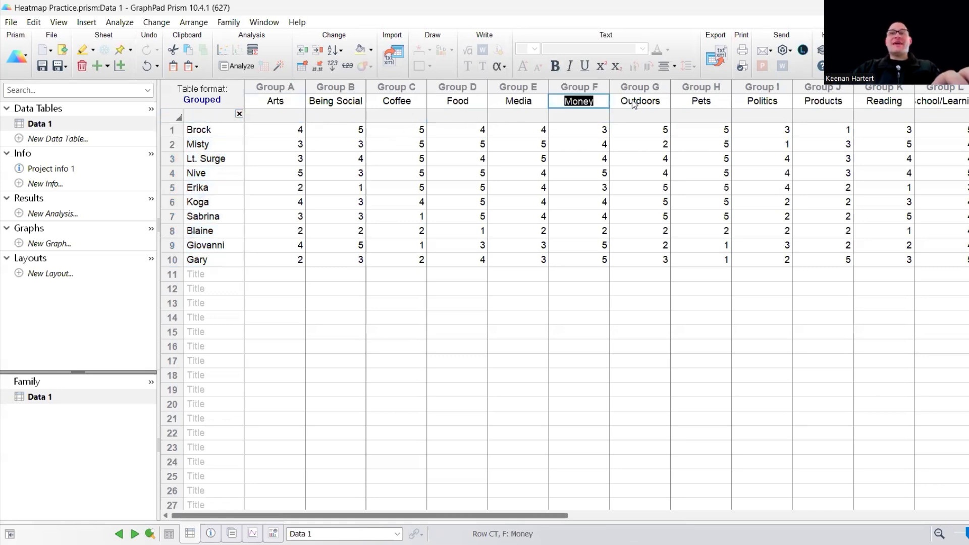
{"action": "left_click", "coordinate": [635, 104]}
{"action": "left_click", "coordinate": [525, 217]}
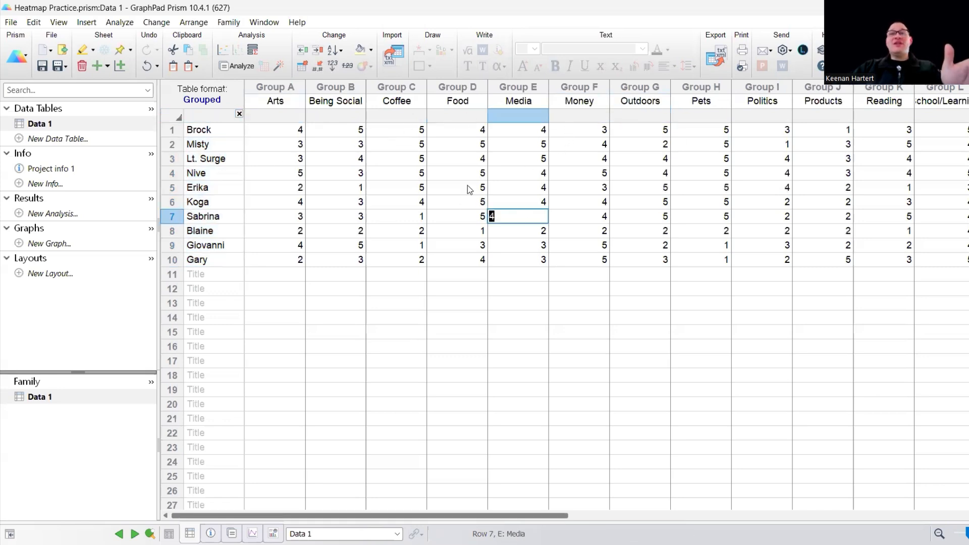
Review the scores in the remaining category columns of the grouped data table, through to Video Games.
{"action": "left_click", "coordinate": [703, 168]}
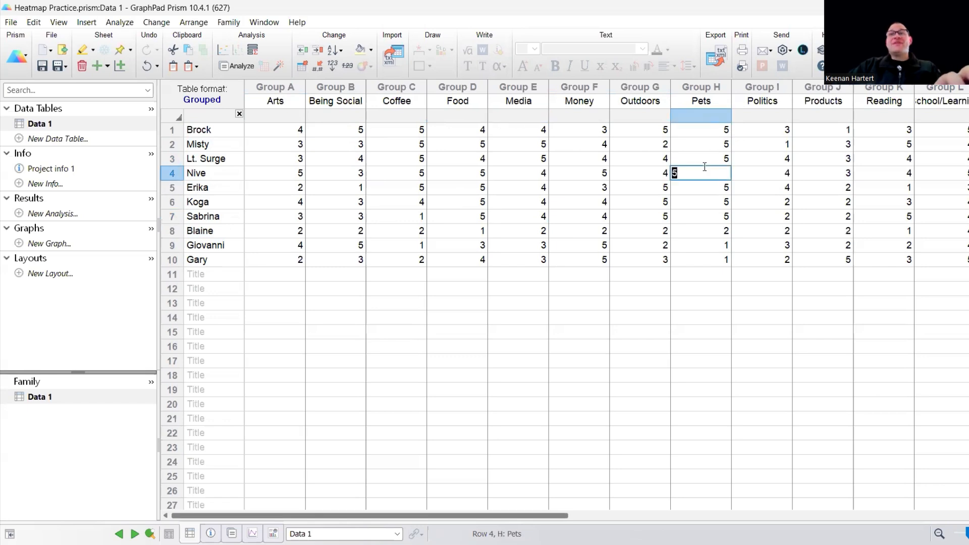
{"action": "key", "text": "ctrl+Right"}
{"action": "key", "text": "Right"}
{"action": "key", "text": "Right"}
{"action": "key", "text": "Right"}
{"action": "key", "text": "Right"}
{"action": "key", "text": "Right"}
{"action": "key", "text": "Right"}
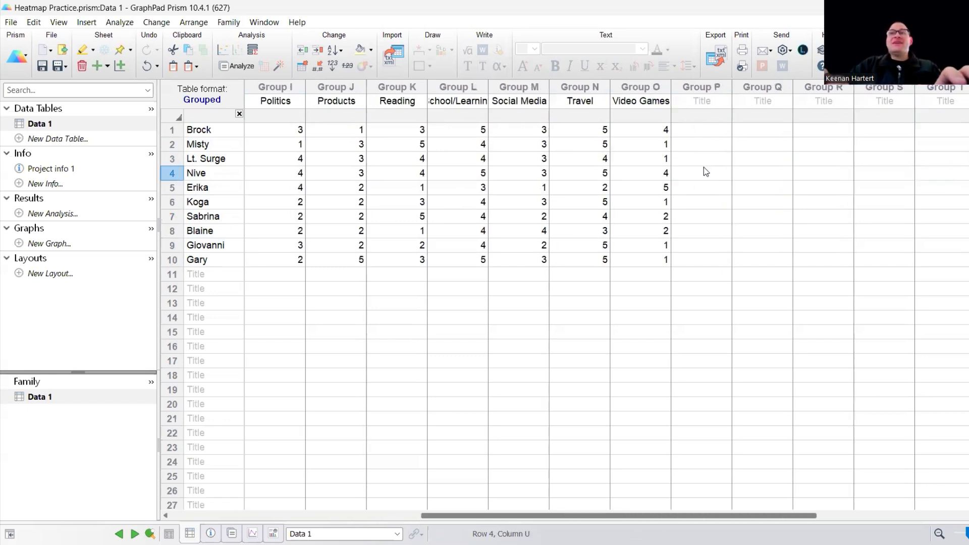
{"action": "left_click_drag", "start_coordinate": [658, 149], "coordinate": [656, 160]}
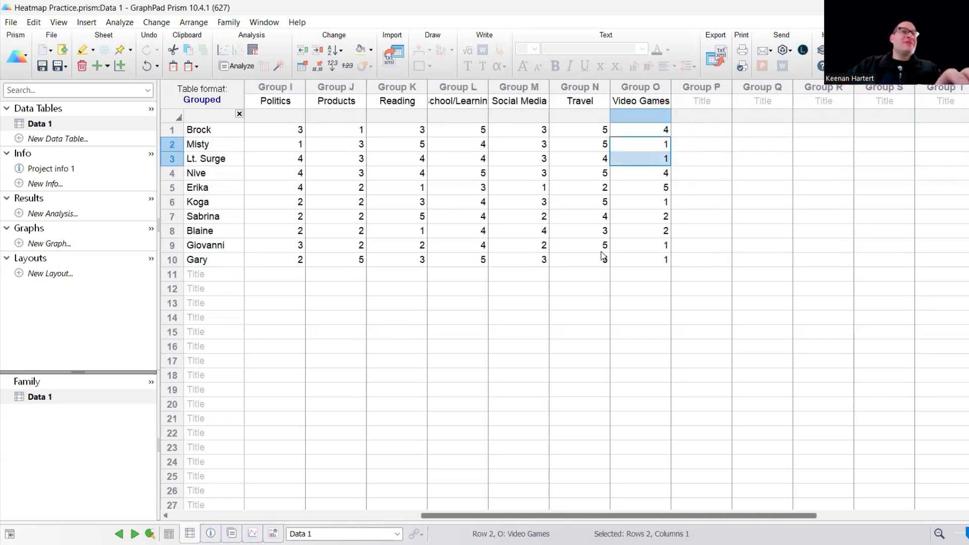
{"action": "left_click", "coordinate": [638, 289]}
{"action": "key", "text": "ctrl+Left"}
{"action": "key", "text": "ctrl+Up"}
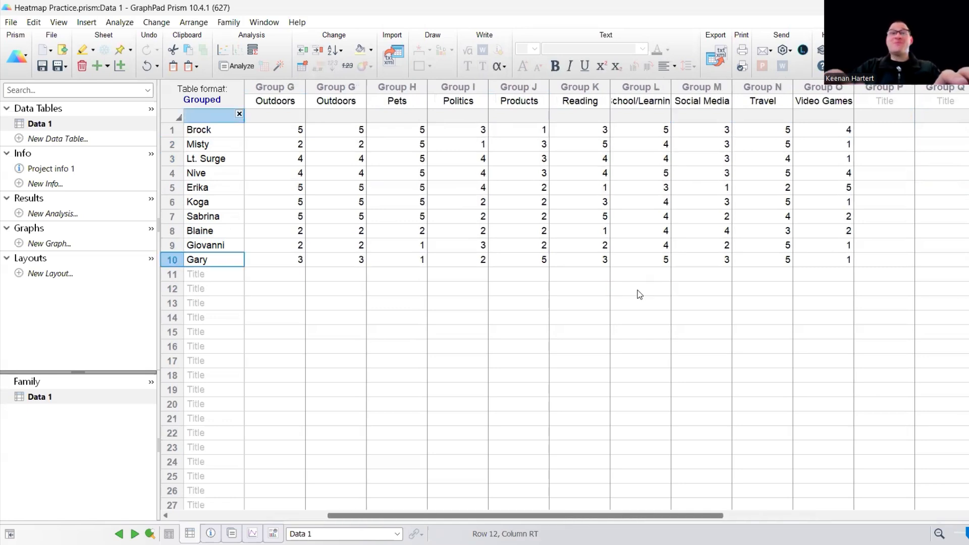
{"action": "key", "text": "ctrl+Up"}
{"action": "left_click", "coordinate": [399, 303]}
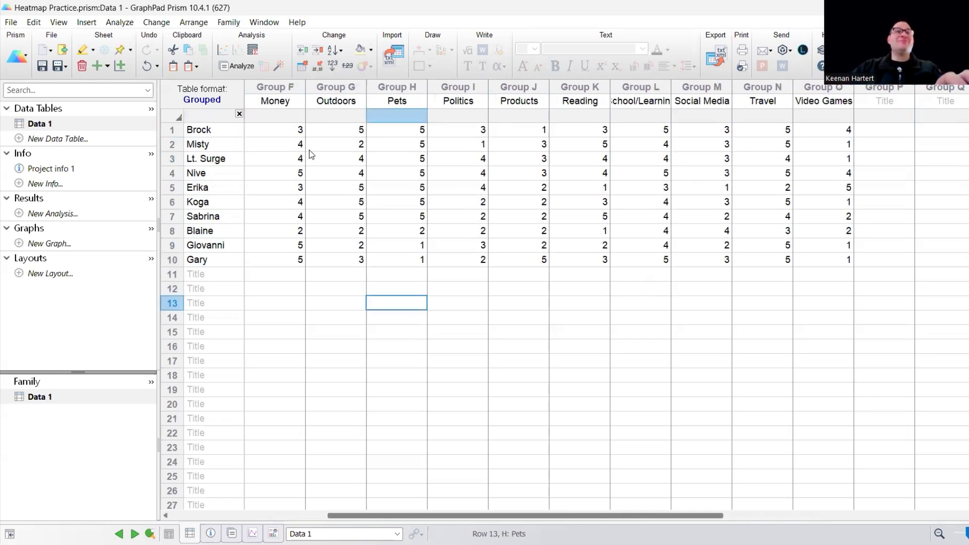
{"action": "left_click", "coordinate": [276, 130]}
{"action": "double_click", "coordinate": [396, 202]}
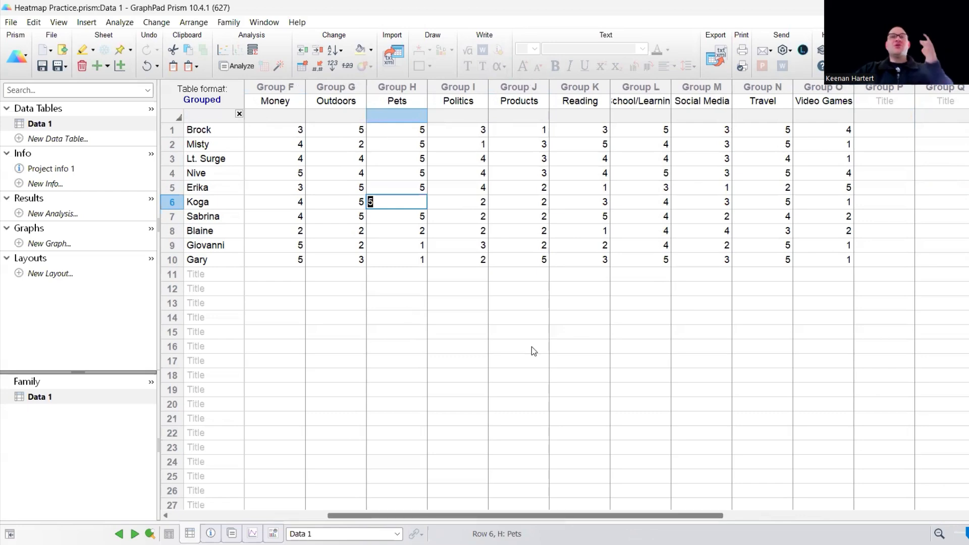
Create a new grouped graph from Data 1 as summary data with interleaved bars.
{"action": "left_click", "coordinate": [49, 244]}
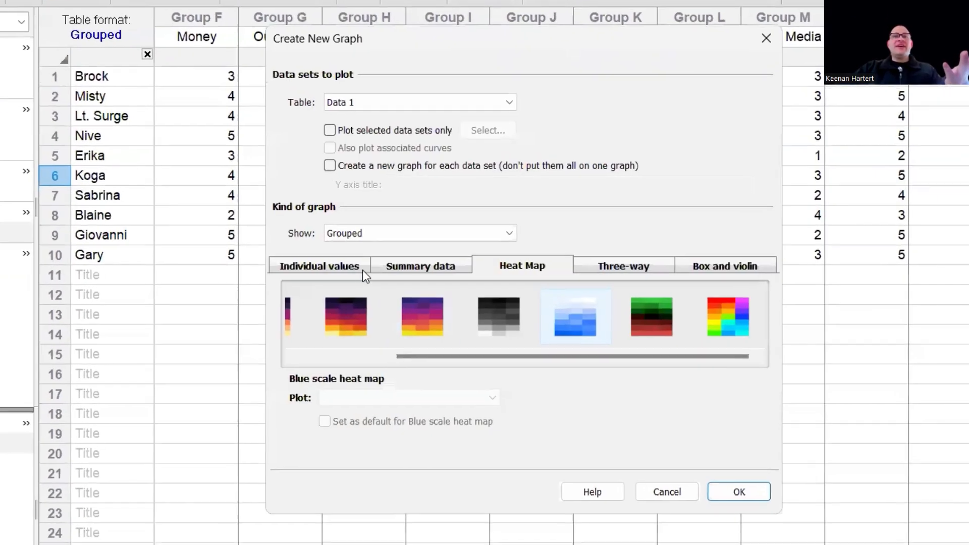
{"action": "left_click", "coordinate": [392, 269]}
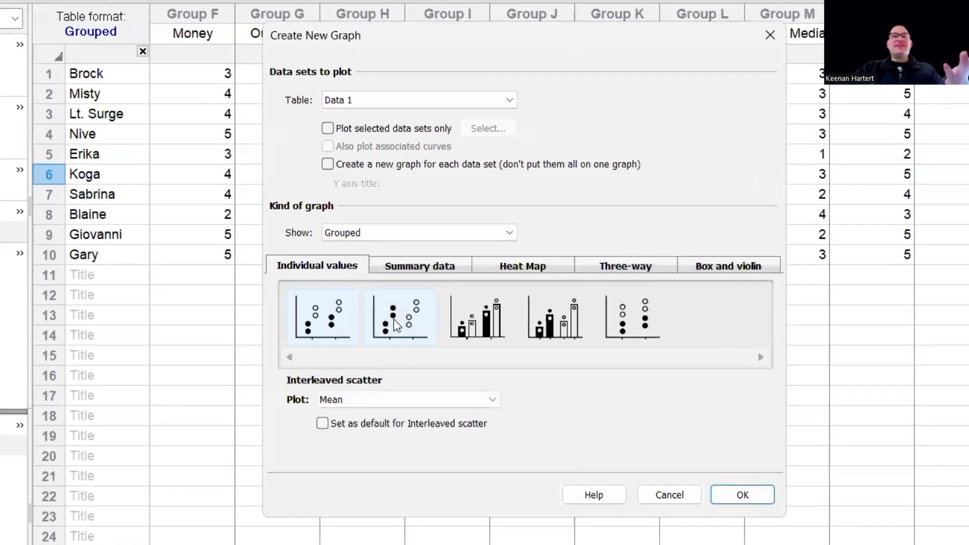
{"action": "left_click", "coordinate": [474, 318]}
{"action": "left_click", "coordinate": [433, 270]}
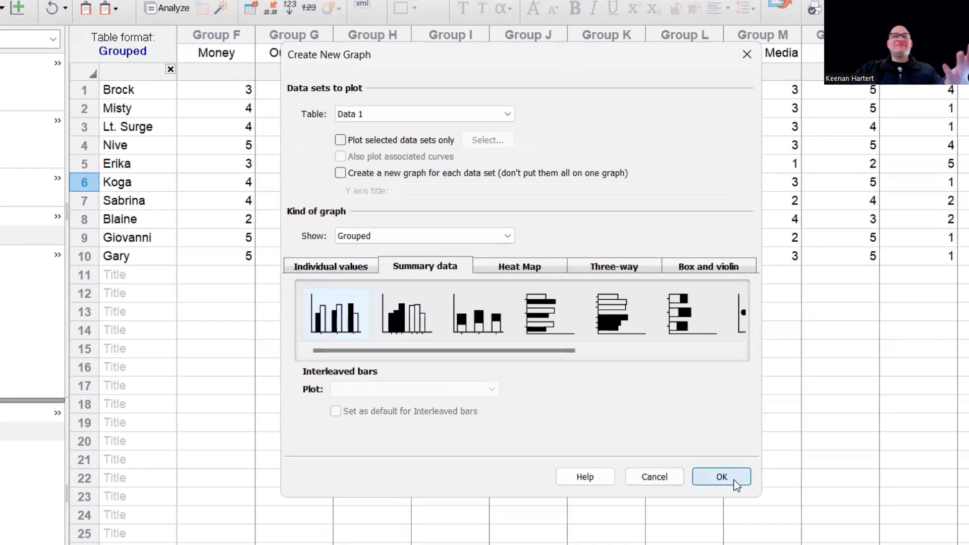
{"action": "left_click", "coordinate": [755, 498]}
{"action": "scroll", "coordinate": [574, 308], "scroll_direction": "down", "scroll_amount": 1}
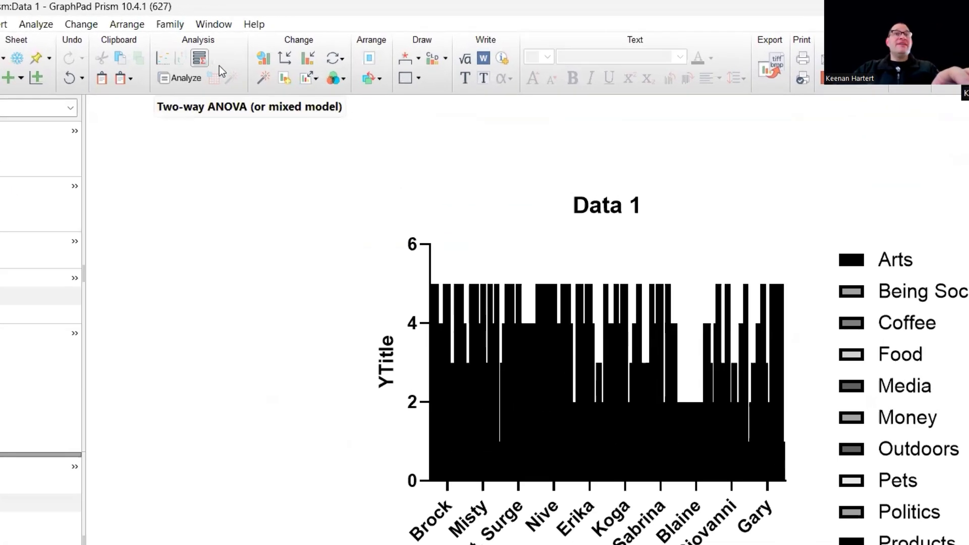
Change the graph type of the bar graph to a Viridis heat map.
{"action": "left_click", "coordinate": [262, 58]}
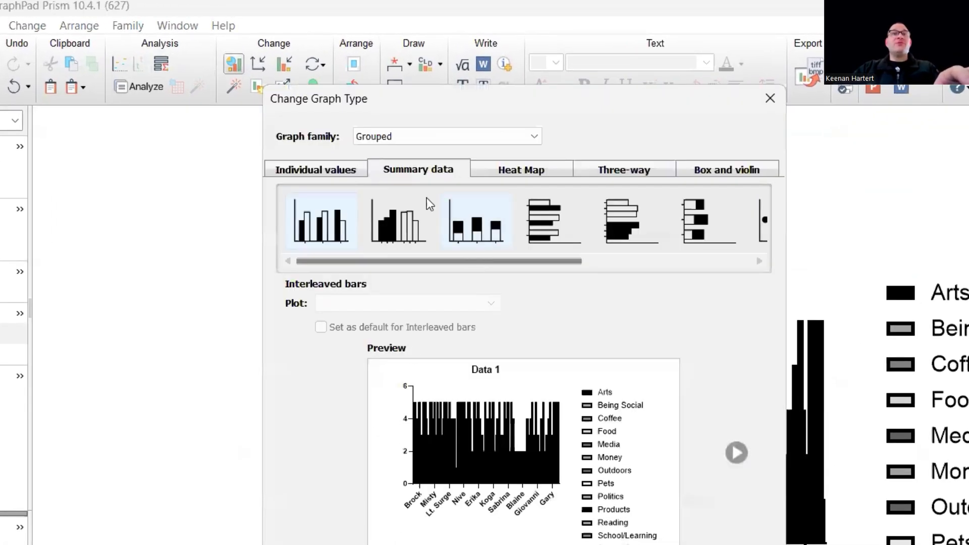
{"action": "left_click", "coordinate": [311, 169]}
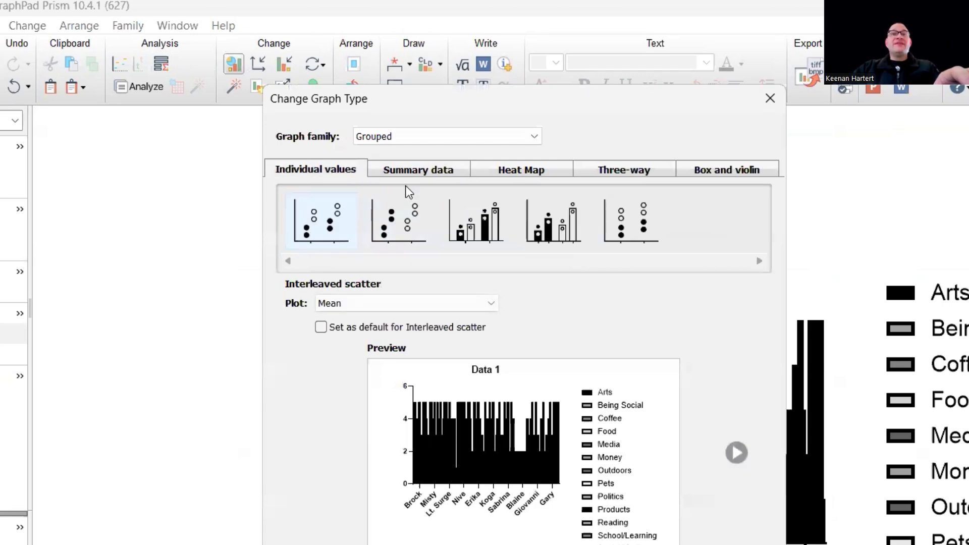
{"action": "left_click", "coordinate": [496, 173]}
{"action": "left_click", "coordinate": [323, 220]}
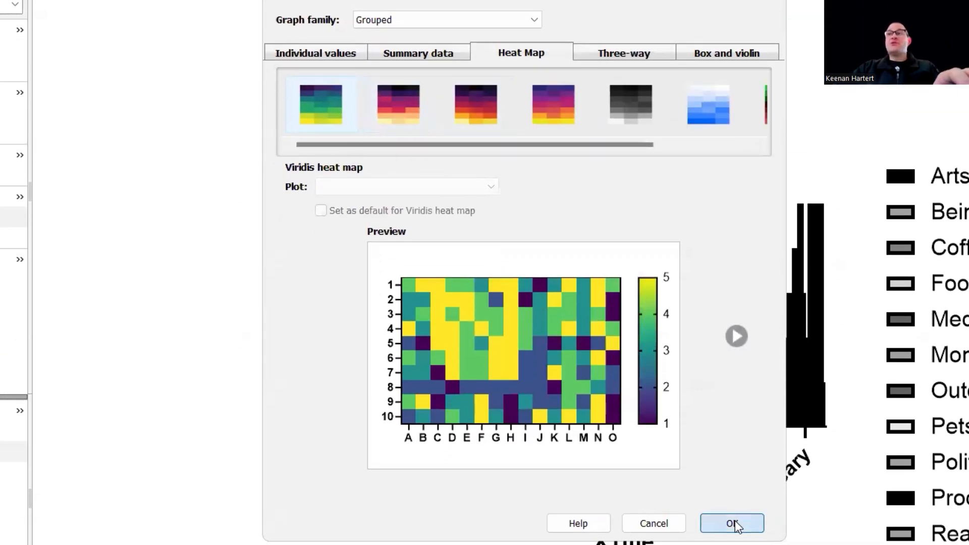
{"action": "left_click", "coordinate": [733, 524]}
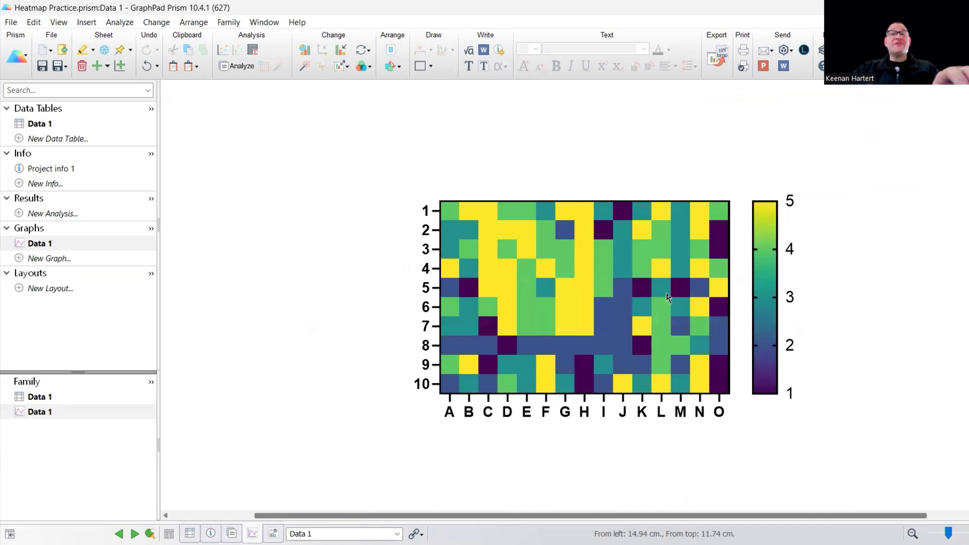
Label the heatmap's rows with the row titles and its columns with the column titles.
{"action": "mouse_move", "coordinate": [655, 372]}
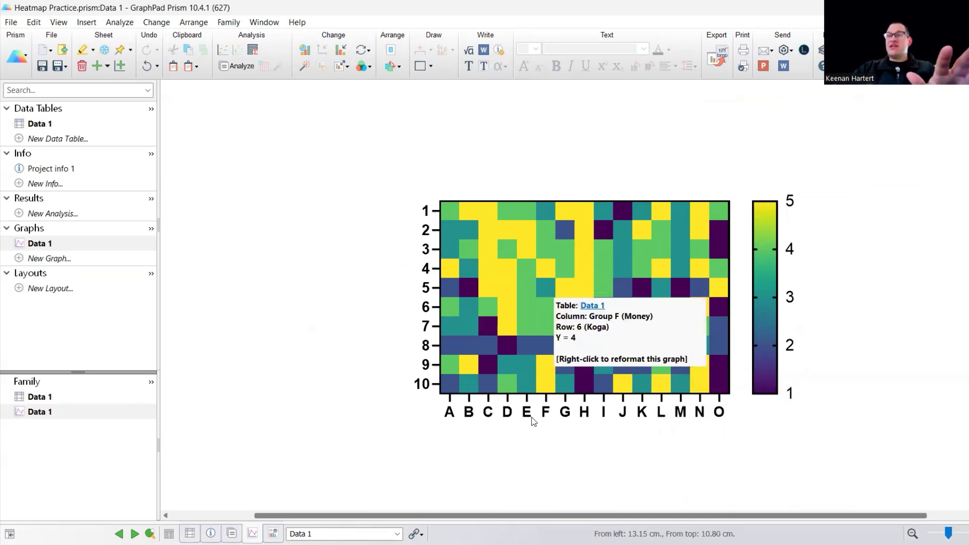
{"action": "double_click", "coordinate": [566, 415]}
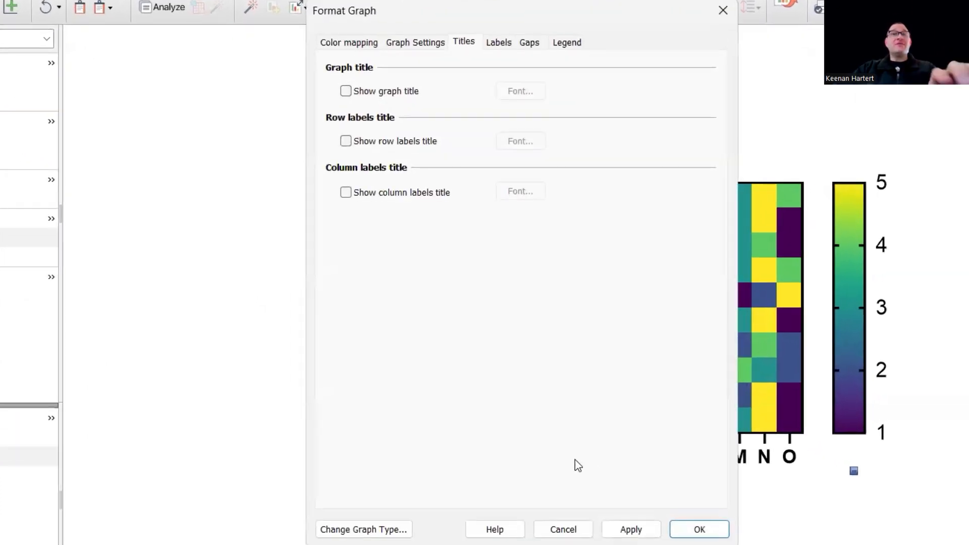
{"action": "left_click", "coordinate": [499, 43]}
{"action": "left_click", "coordinate": [438, 234]}
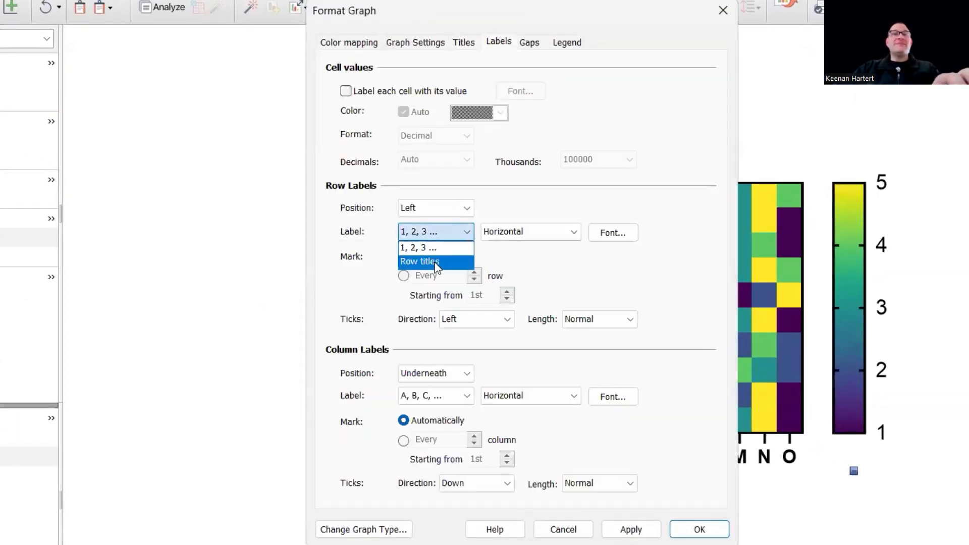
{"action": "left_click", "coordinate": [426, 261]}
{"action": "left_click", "coordinate": [446, 395]}
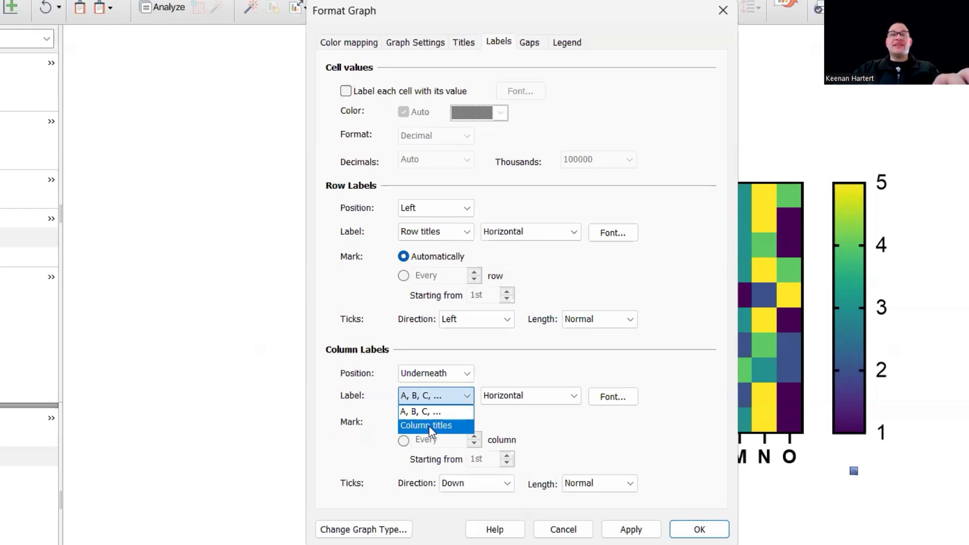
{"action": "left_click", "coordinate": [429, 425]}
{"action": "left_click", "coordinate": [630, 530]}
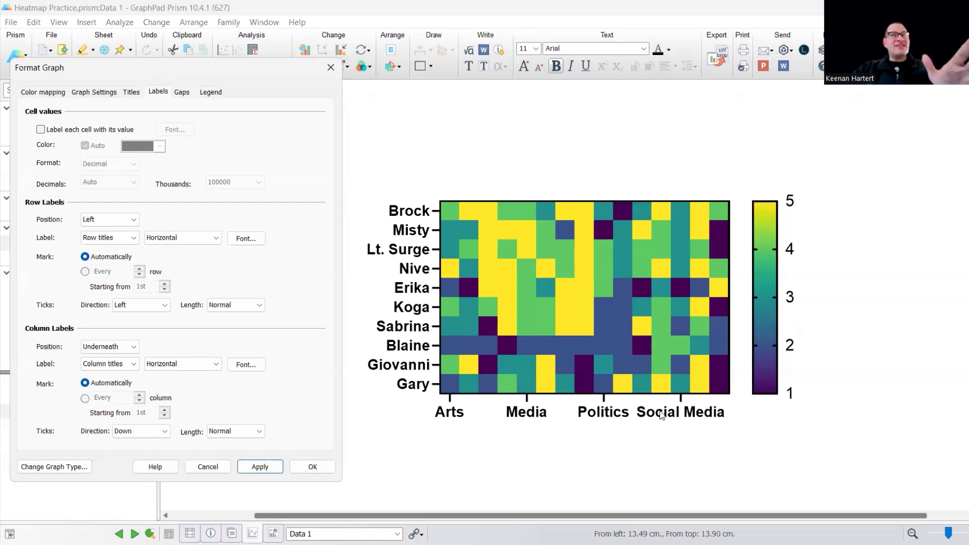
Mark every column on the heatmap starting from the 1st and angle the column labels at 45 degrees.
{"action": "left_click", "coordinate": [85, 398]}
{"action": "left_click", "coordinate": [266, 467]}
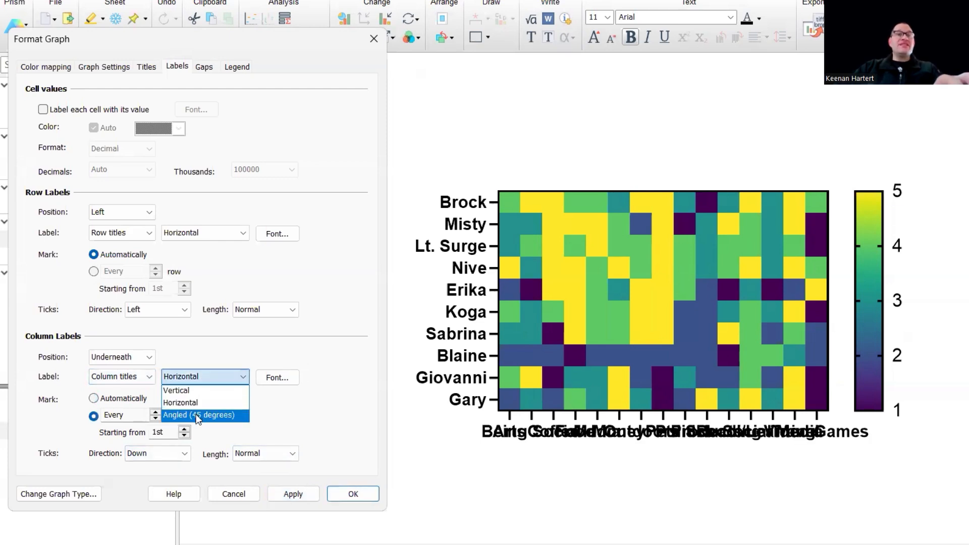
{"action": "left_click", "coordinate": [198, 414]}
{"action": "left_click", "coordinate": [293, 493]}
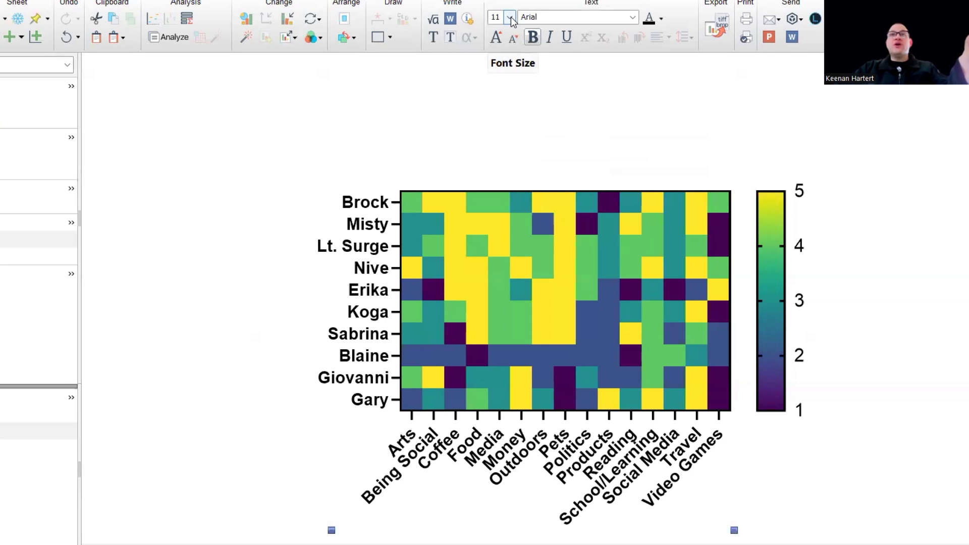
Reduce the font size of the heatmap's column labels to 8.
{"action": "left_click", "coordinate": [510, 18]}
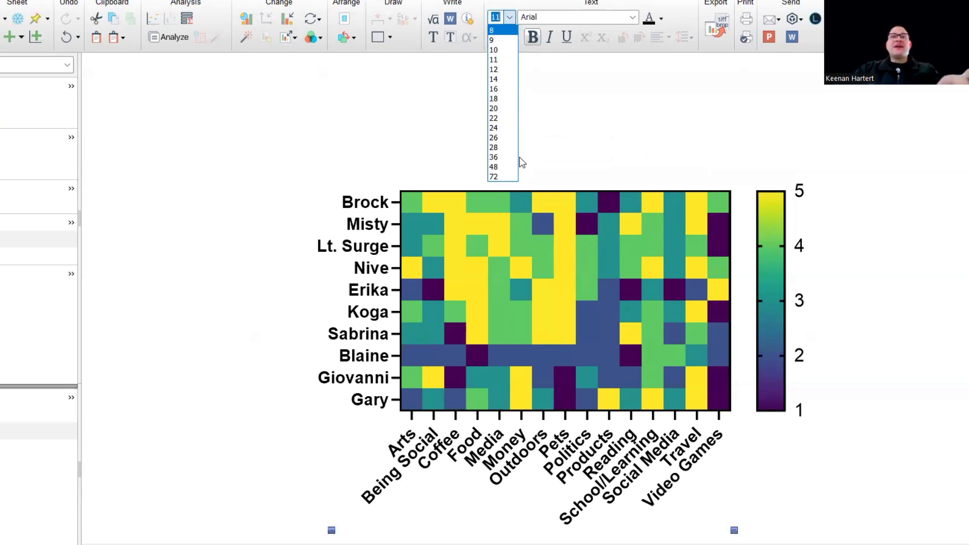
{"action": "left_click", "coordinate": [281, 138]}
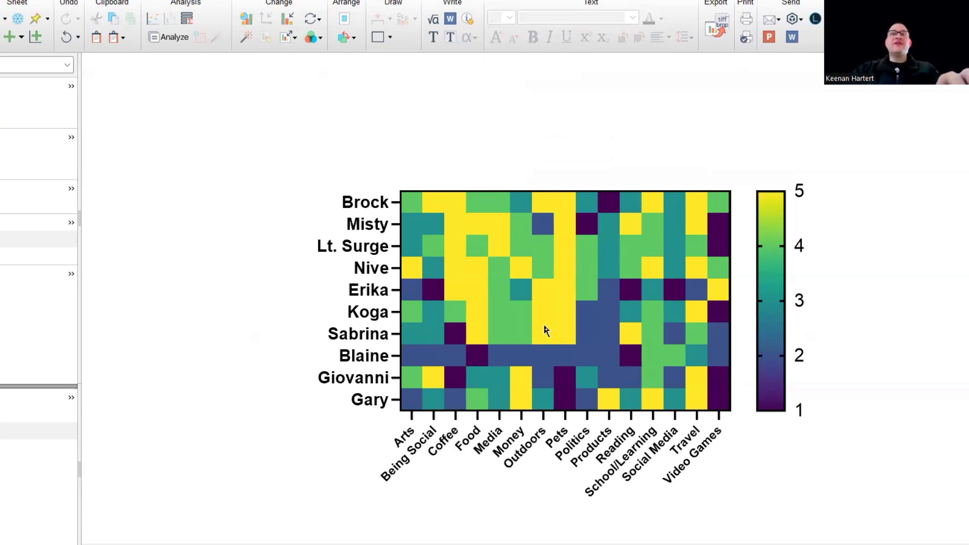
Try the Magma color scheme on the heatmap, then undo it.
{"action": "scroll", "coordinate": [589, 327], "scroll_direction": "down", "scroll_amount": 2}
{"action": "mouse_move", "coordinate": [617, 306]}
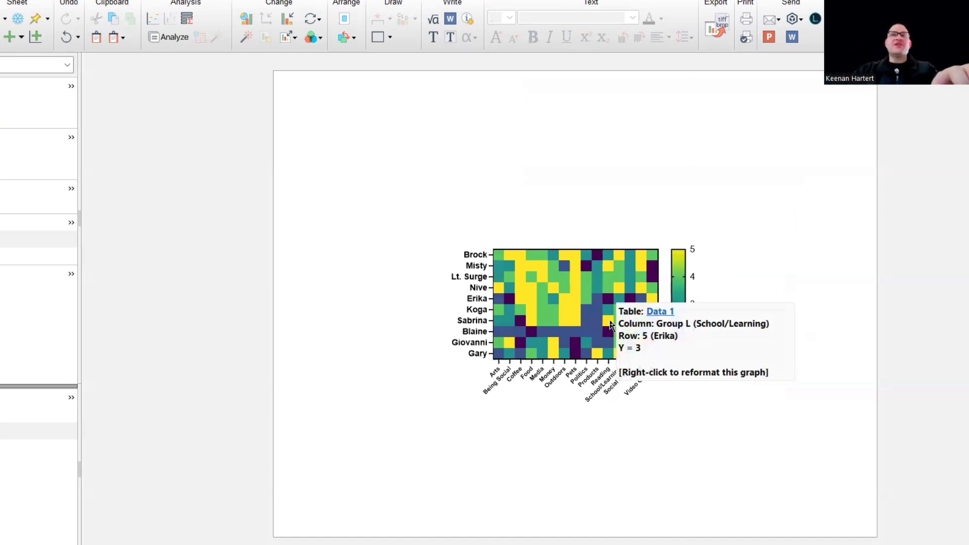
{"action": "scroll", "coordinate": [616, 306], "scroll_direction": "up", "scroll_amount": 2}
{"action": "scroll", "coordinate": [609, 303], "scroll_direction": "up", "scroll_amount": 1}
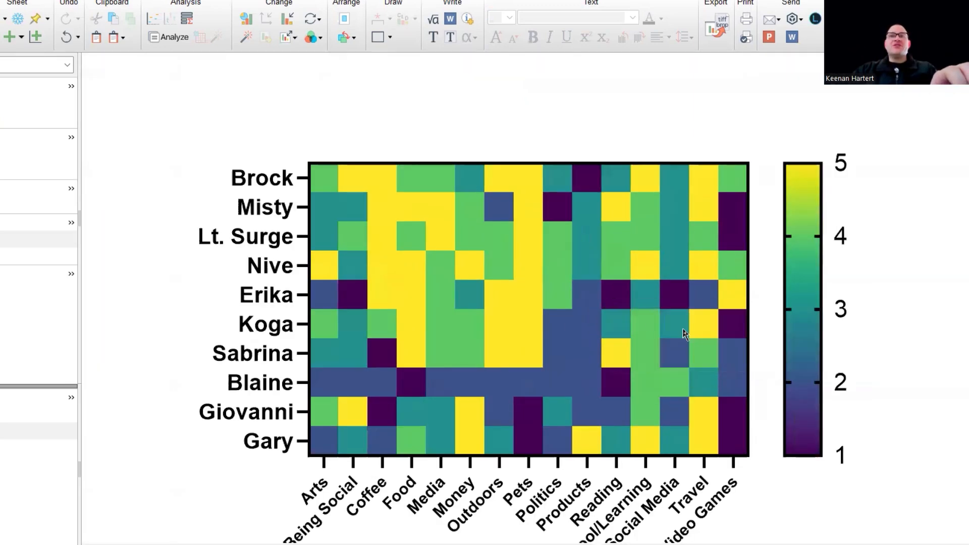
{"action": "scroll", "coordinate": [638, 313], "scroll_direction": "down", "scroll_amount": 1}
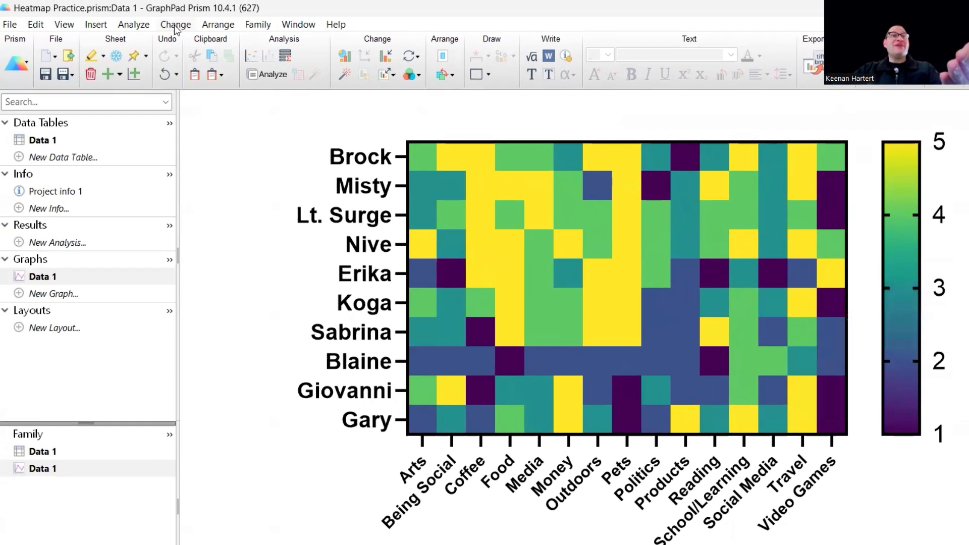
{"action": "left_click", "coordinate": [175, 24]}
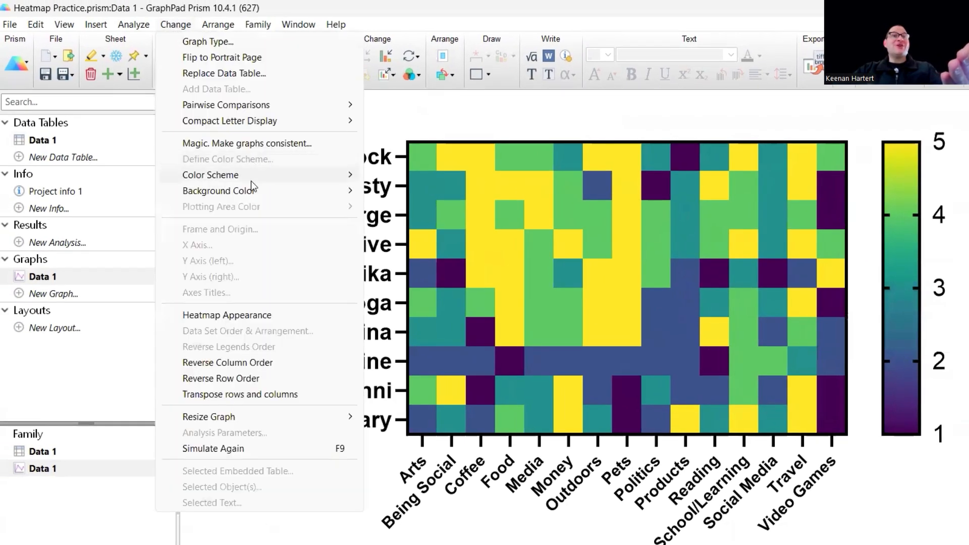
{"action": "mouse_move", "coordinate": [251, 180]}
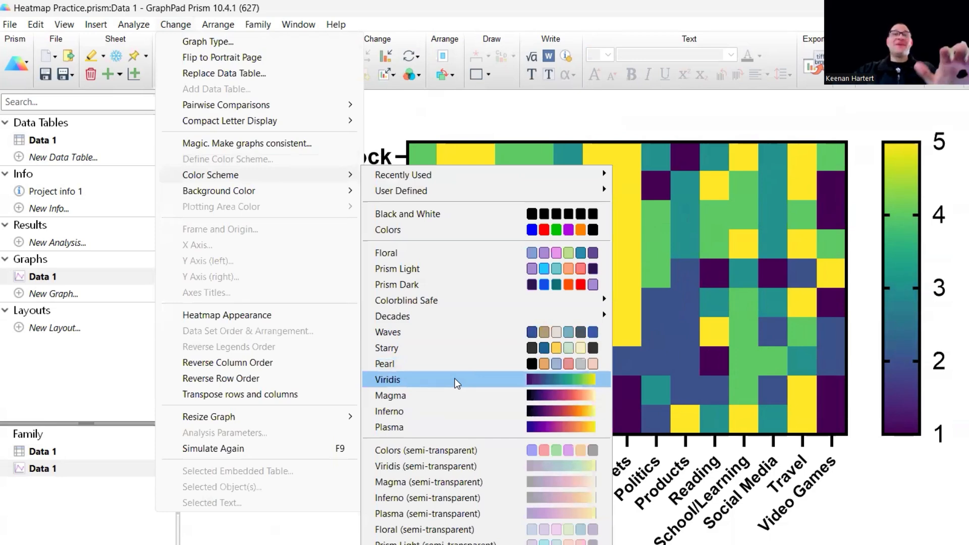
{"action": "left_click", "coordinate": [445, 400]}
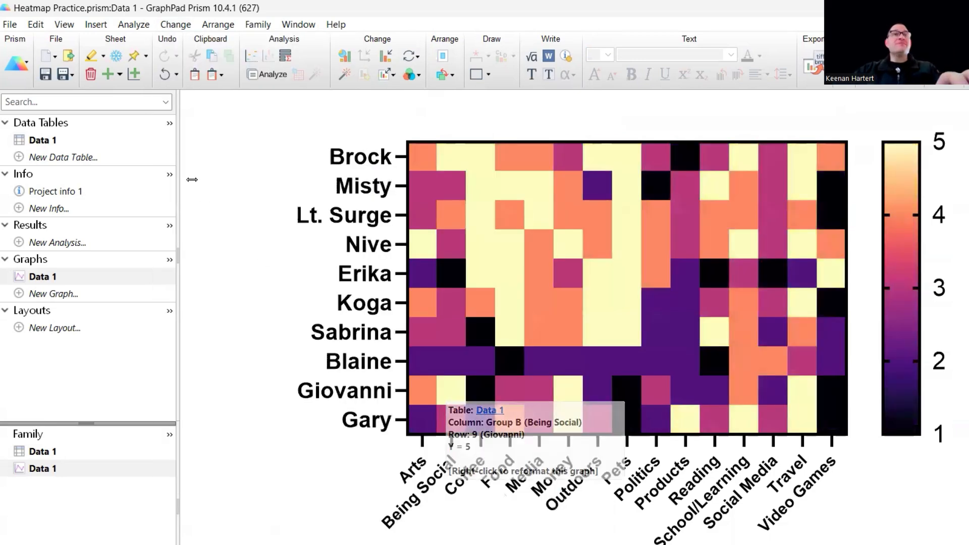
{"action": "key", "text": "ctrl+z"}
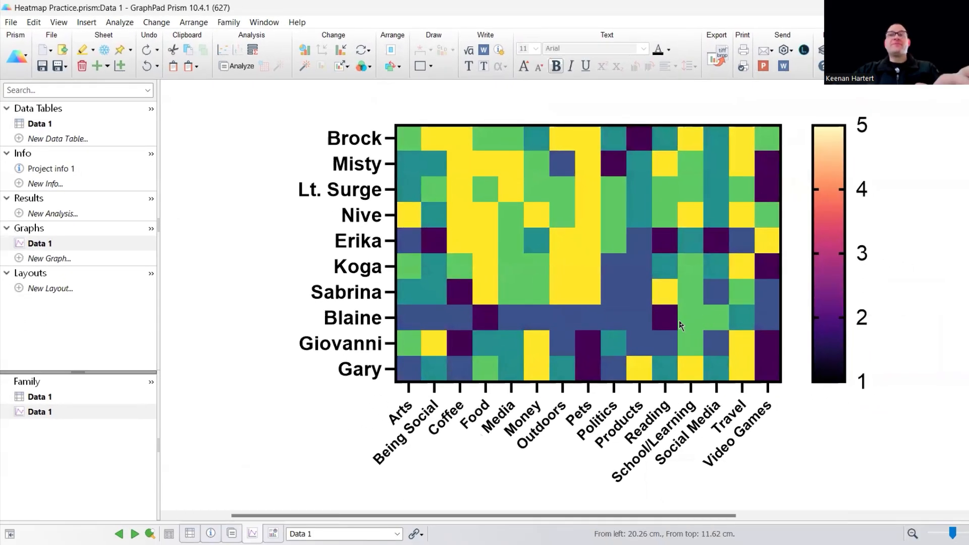
Move the heatmap slightly up and to the left on the page.
{"action": "scroll", "coordinate": [587, 323], "scroll_direction": "down", "scroll_amount": 2}
{"action": "scroll", "coordinate": [590, 297], "scroll_direction": "down", "scroll_amount": 1}
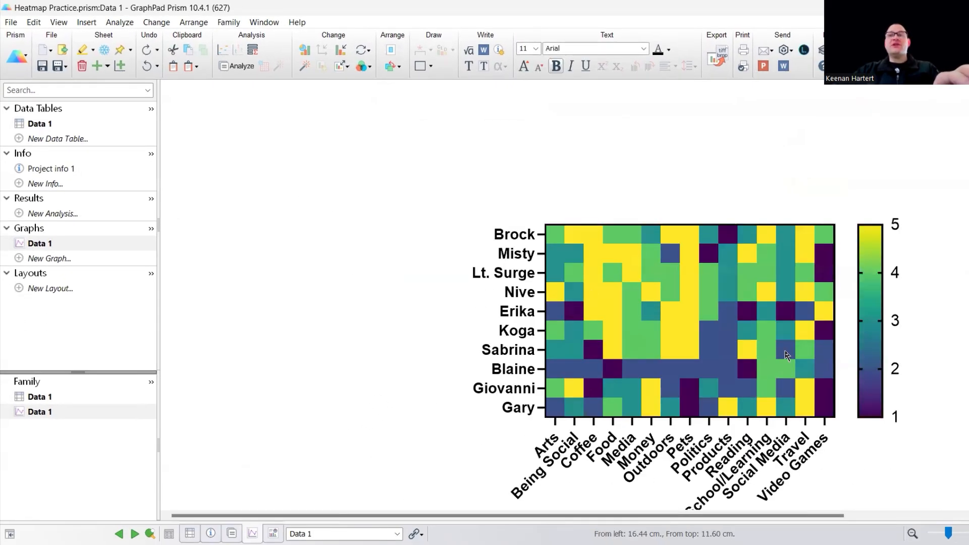
{"action": "left_click_drag", "start_coordinate": [710, 340], "coordinate": [686, 318]}
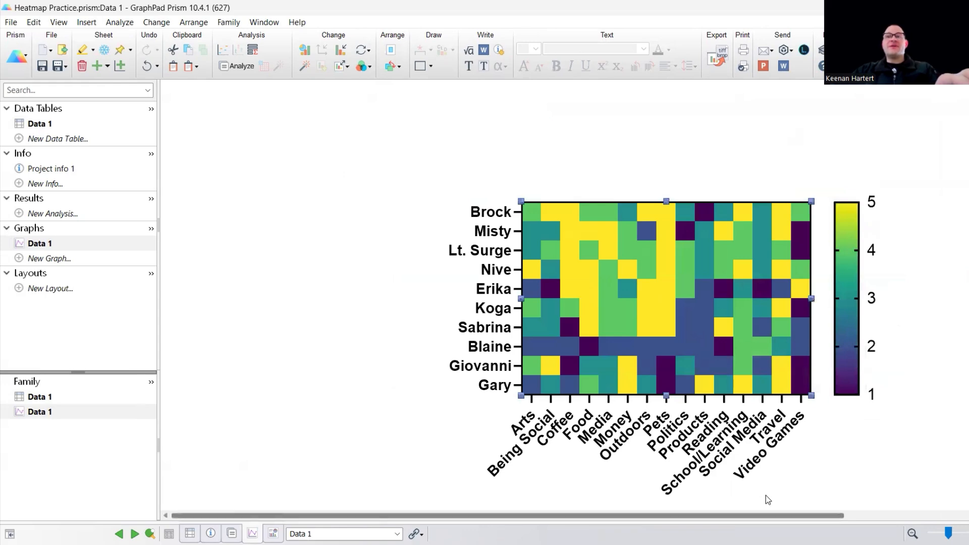
{"action": "left_click_drag", "start_coordinate": [738, 516], "coordinate": [783, 516]}
{"action": "left_click", "coordinate": [779, 482]}
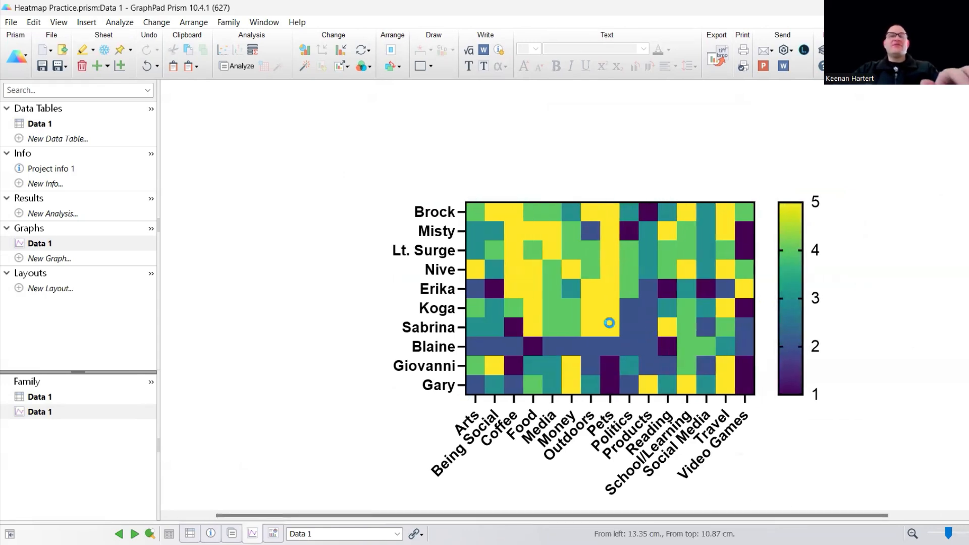
Add black cell borders with a thickness of 1/4 pt to the heatmap.
{"action": "double_click", "coordinate": [610, 323]}
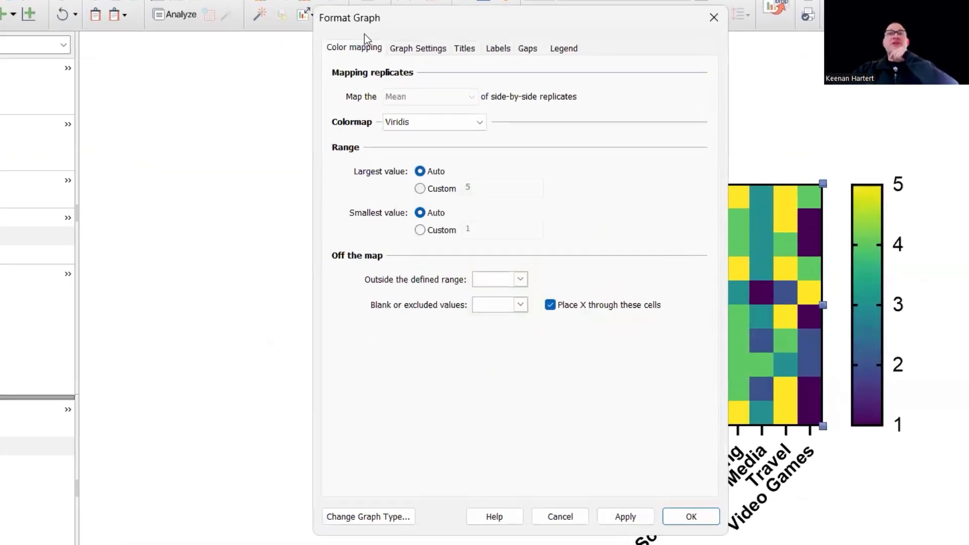
{"action": "left_click", "coordinate": [425, 47]}
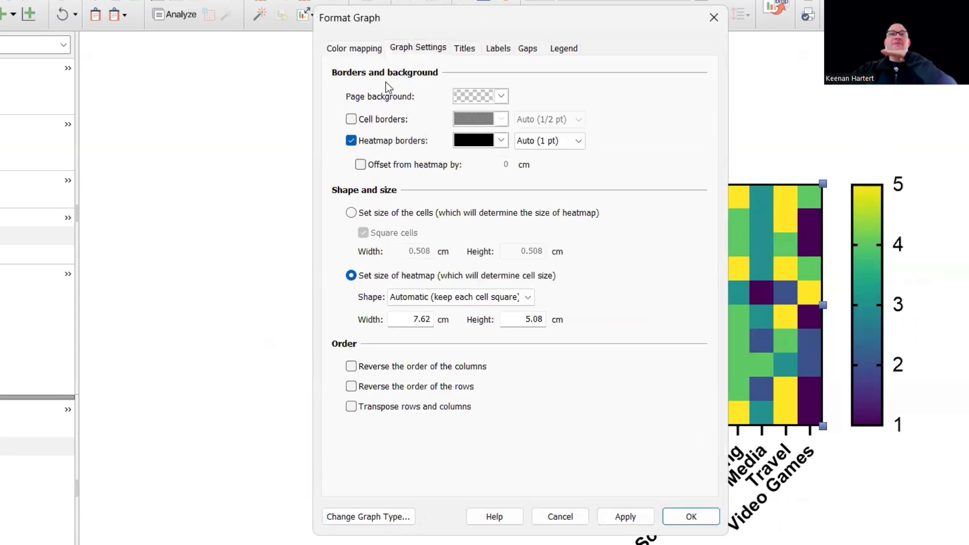
{"action": "left_click", "coordinate": [351, 119]}
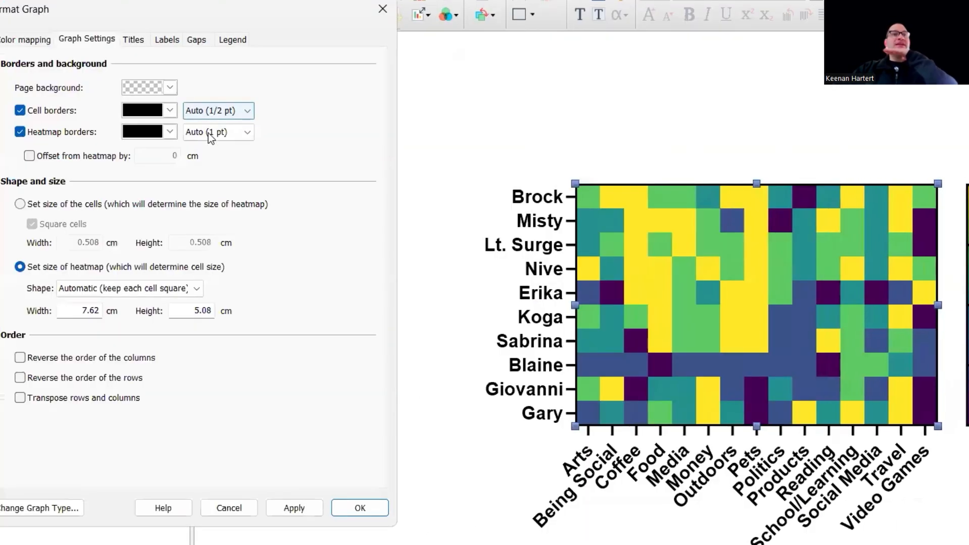
{"action": "left_click", "coordinate": [208, 138]}
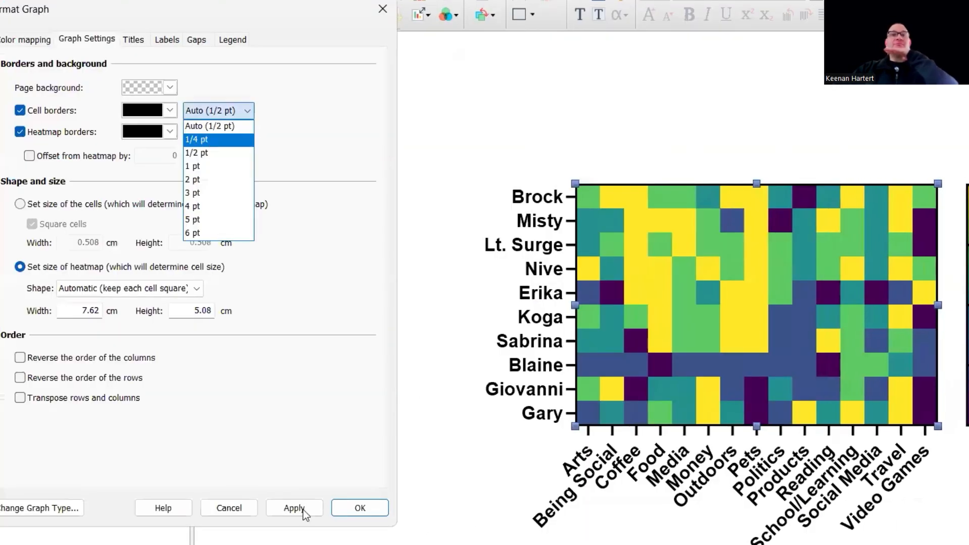
{"action": "left_click", "coordinate": [295, 508]}
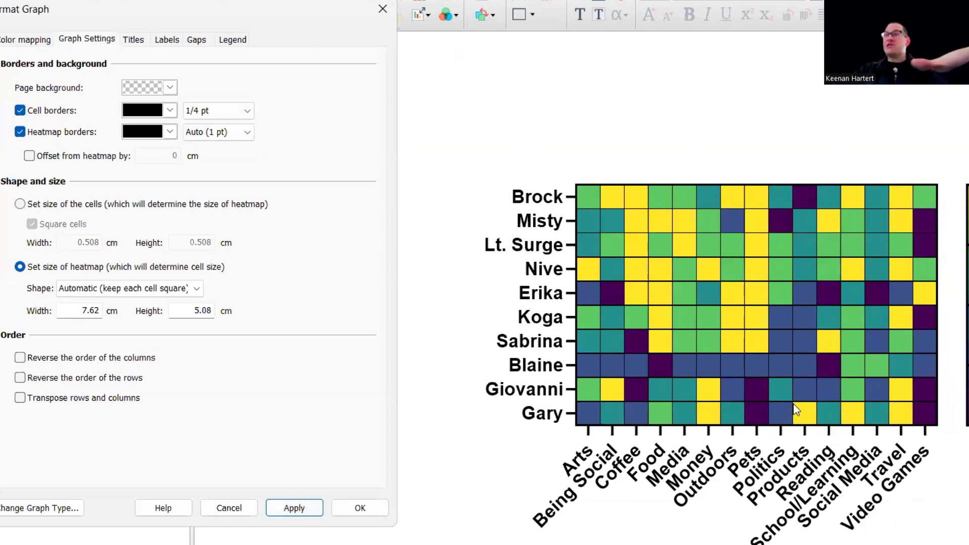
Label each heatmap cell with its value.
{"action": "left_click_drag", "start_coordinate": [203, 15], "coordinate": [305, 24]}
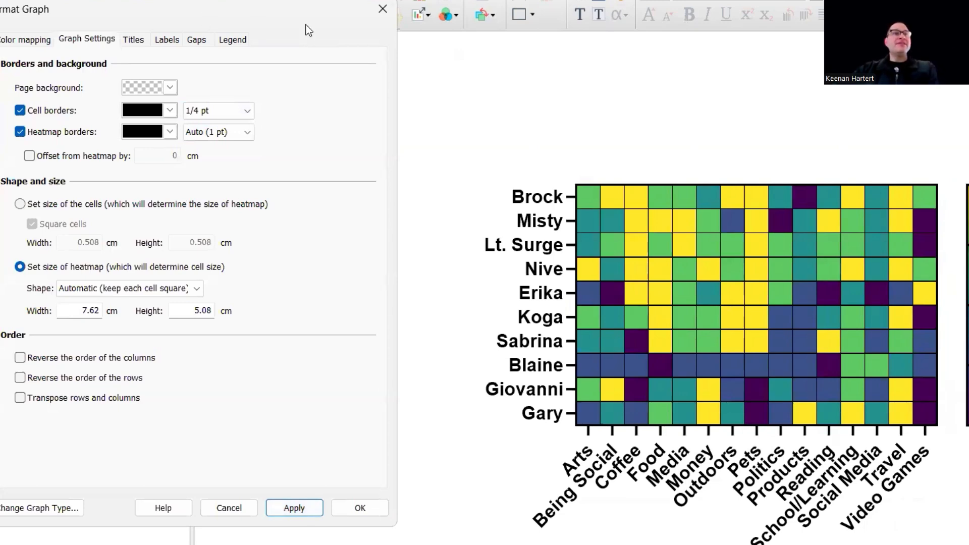
{"action": "left_click", "coordinate": [270, 49]}
{"action": "left_click", "coordinate": [121, 96]}
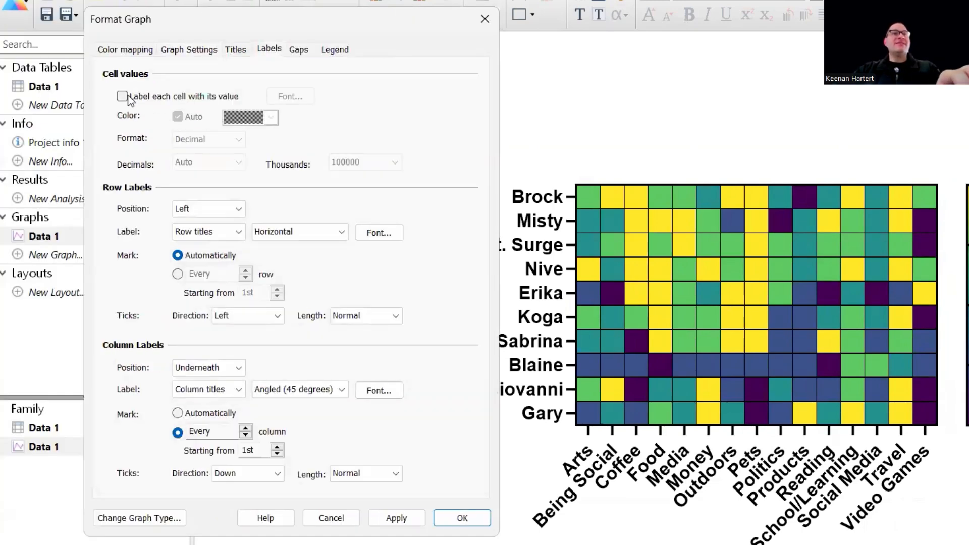
{"action": "left_click", "coordinate": [403, 513]}
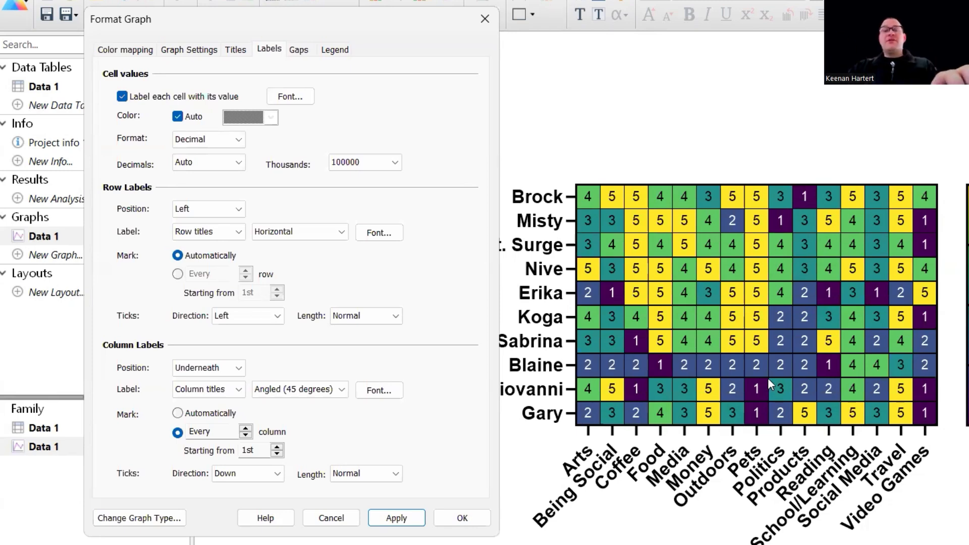
Switch the heatmap to a double gradient colormap with light purple for the smallest value and light green for the largest.
{"action": "left_click", "coordinate": [295, 50]}
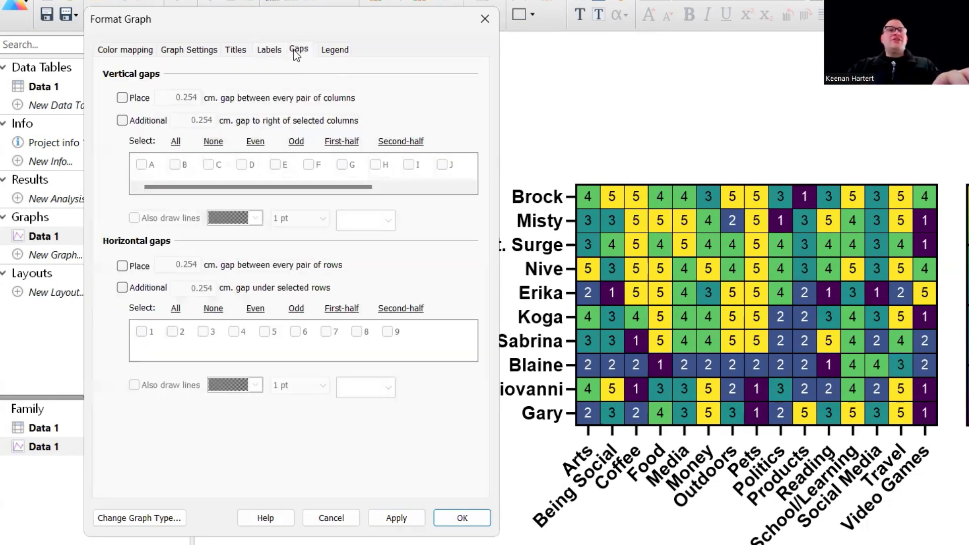
{"action": "left_click", "coordinate": [119, 51]}
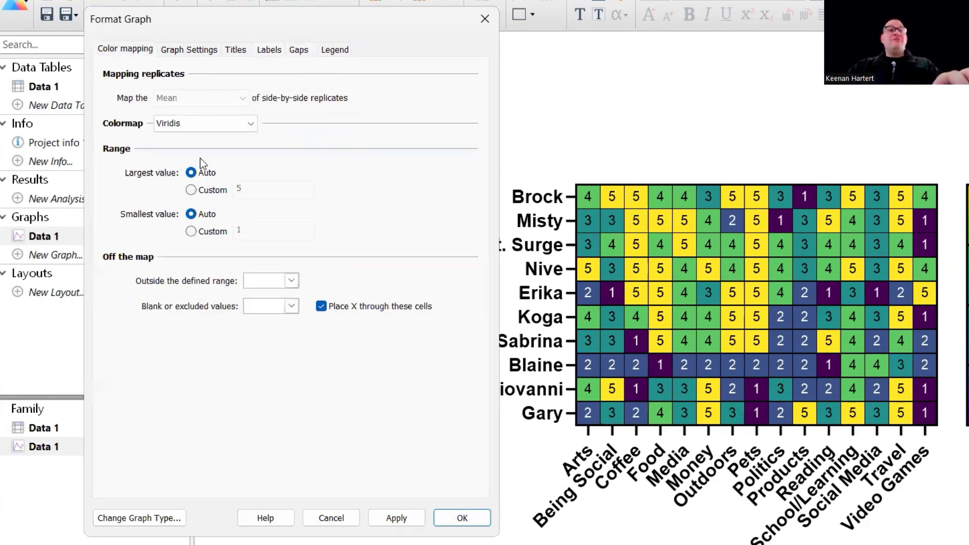
{"action": "left_click", "coordinate": [177, 128]}
{"action": "left_click", "coordinate": [250, 166]}
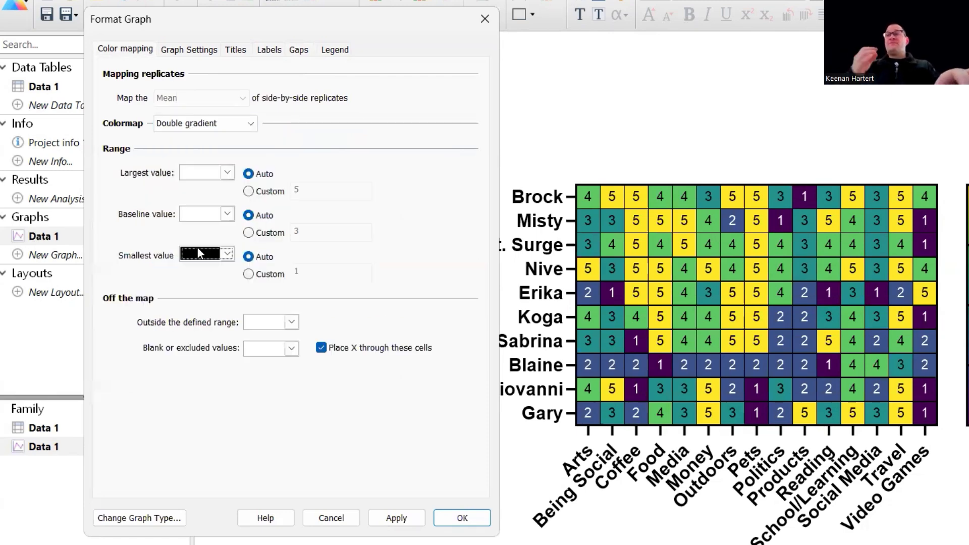
{"action": "left_click", "coordinate": [222, 258]}
{"action": "left_click", "coordinate": [254, 415]}
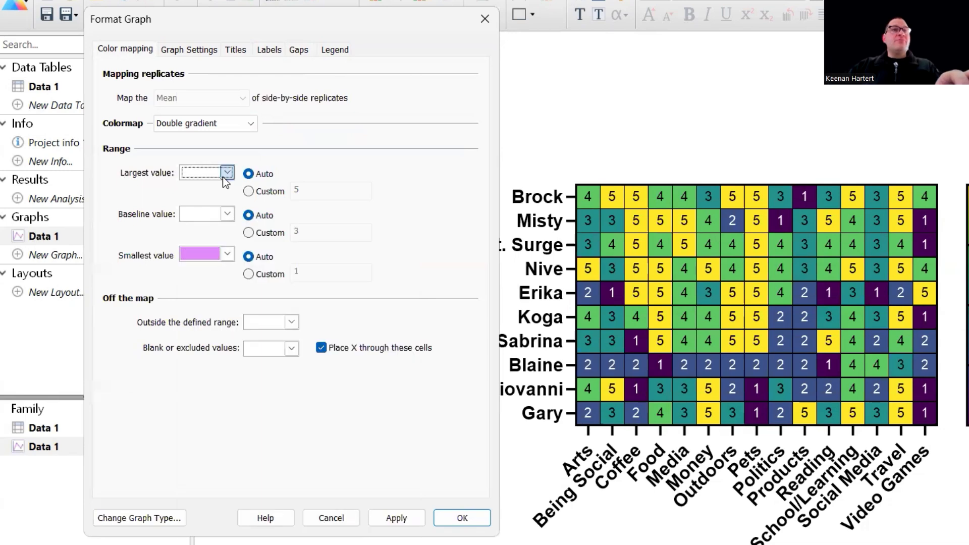
{"action": "left_click", "coordinate": [222, 177]}
{"action": "left_click", "coordinate": [255, 305]}
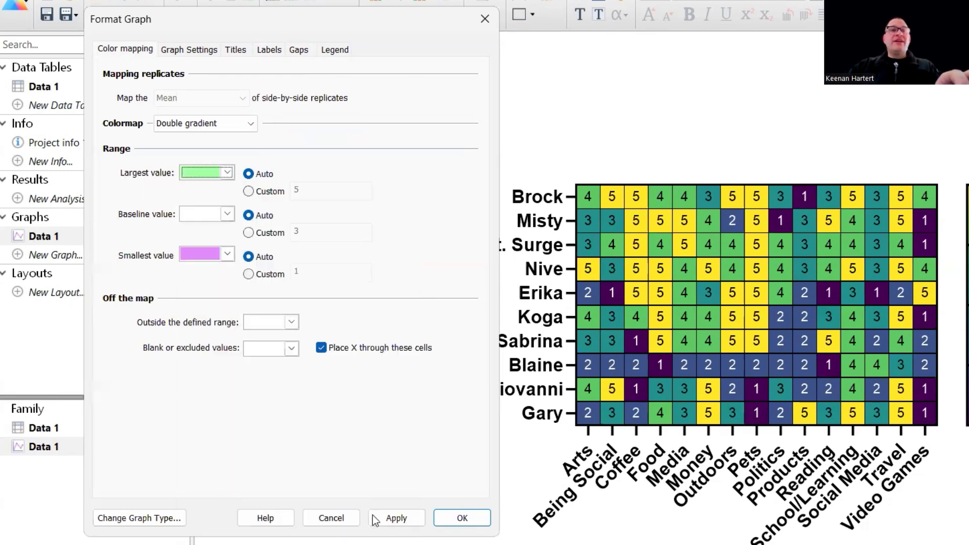
{"action": "left_click", "coordinate": [394, 519]}
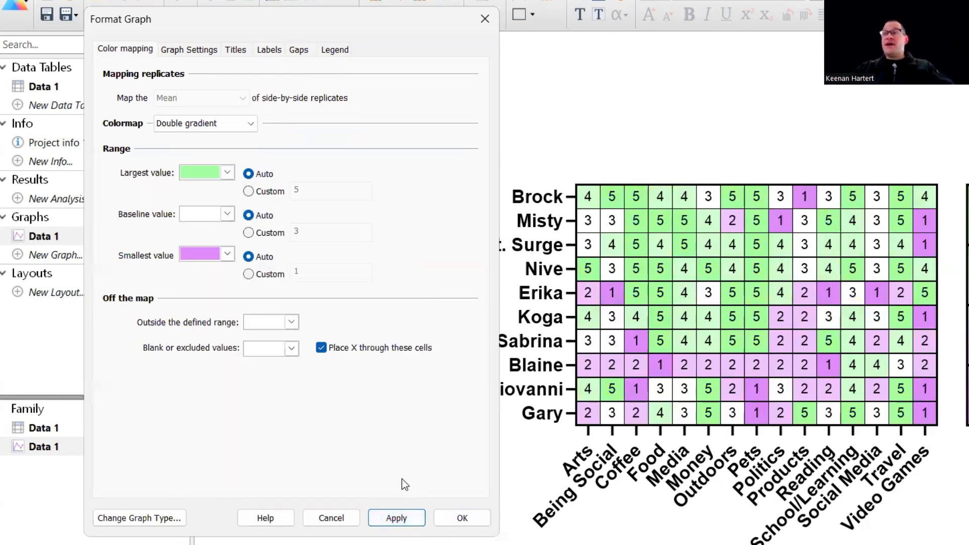
Set the double gradient's baseline color to black, apply it to the heatmap and close the graph formatting.
{"action": "left_click", "coordinate": [224, 214]}
{"action": "left_click", "coordinate": [390, 249]}
{"action": "left_click", "coordinate": [410, 523]}
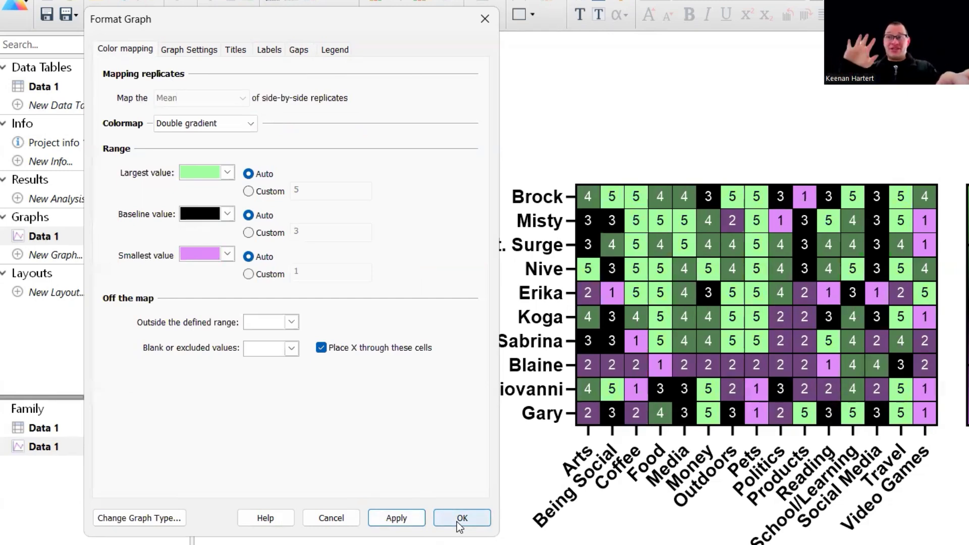
{"action": "left_click", "coordinate": [340, 520]}
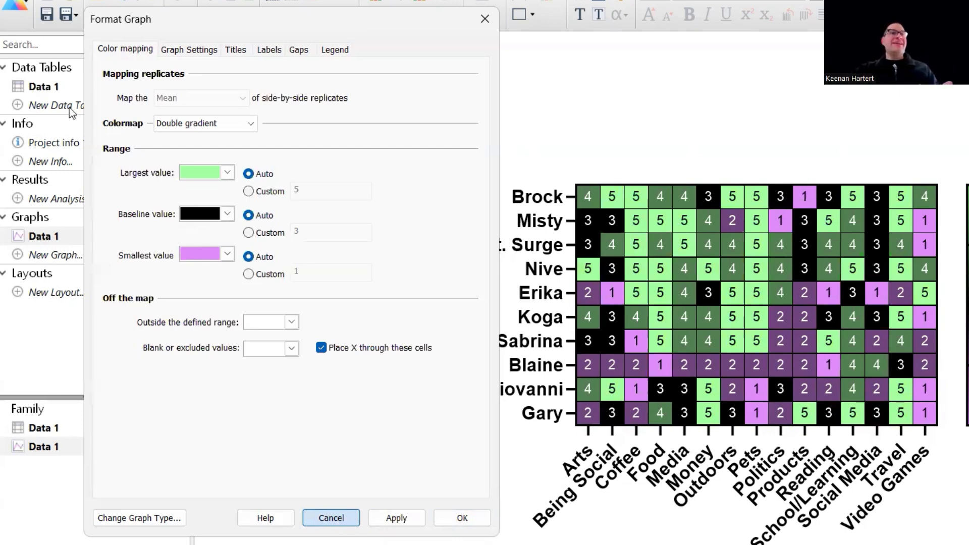
Set the Pets value in row 8 of the data table to 2.4 and check that cell on the heatmap.
{"action": "left_click", "coordinate": [66, 88]}
{"action": "left_click", "coordinate": [483, 209]}
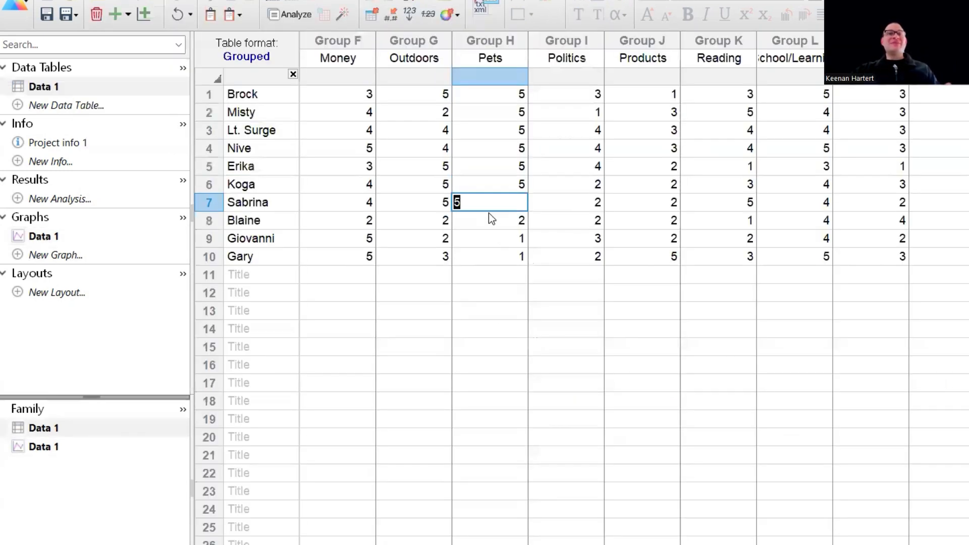
{"action": "left_click", "coordinate": [493, 220]}
{"action": "key", "text": "BackSpace"}
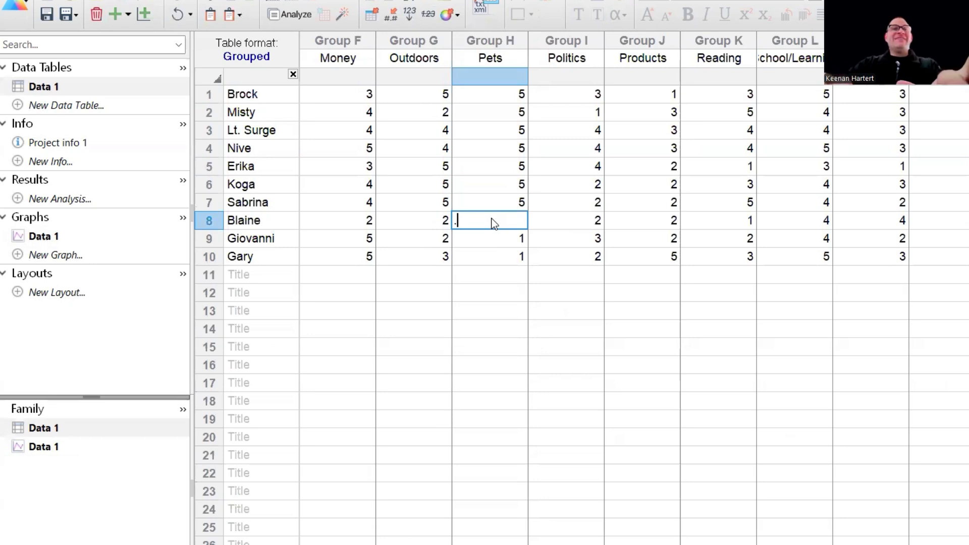
{"action": "type", "text": "4"}
{"action": "key", "text": "BackSpace"}
{"action": "type", "text": "2.4"}
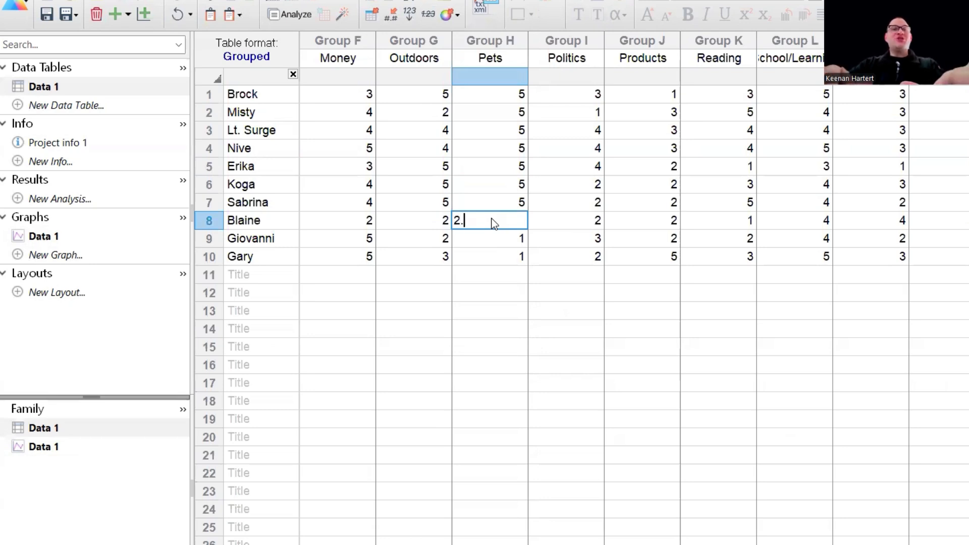
{"action": "left_click", "coordinate": [522, 352]}
{"action": "left_click", "coordinate": [84, 233]}
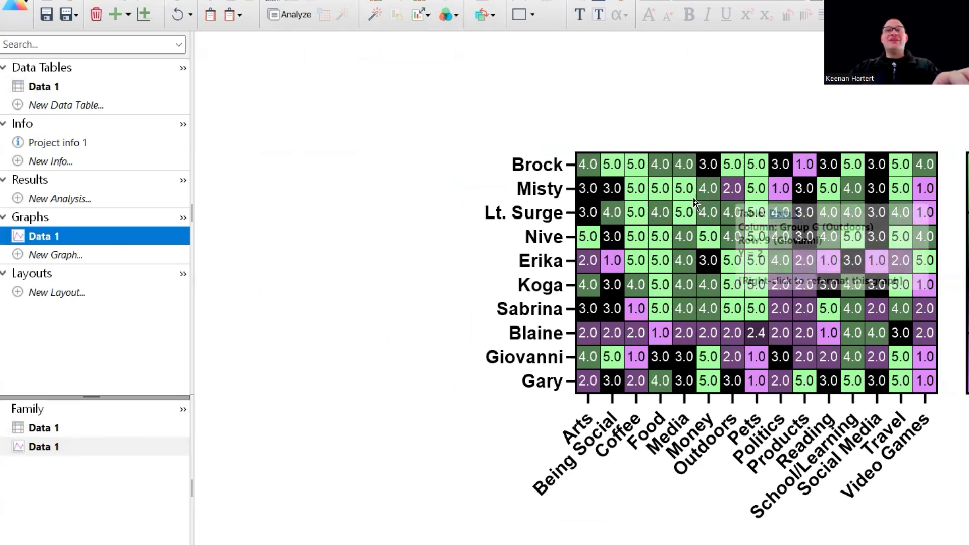
{"action": "mouse_move", "coordinate": [759, 346]}
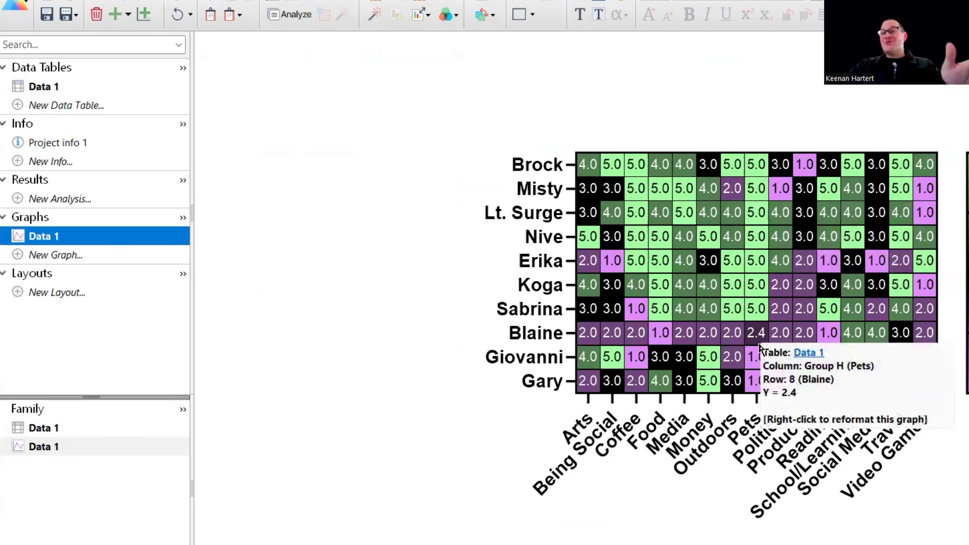